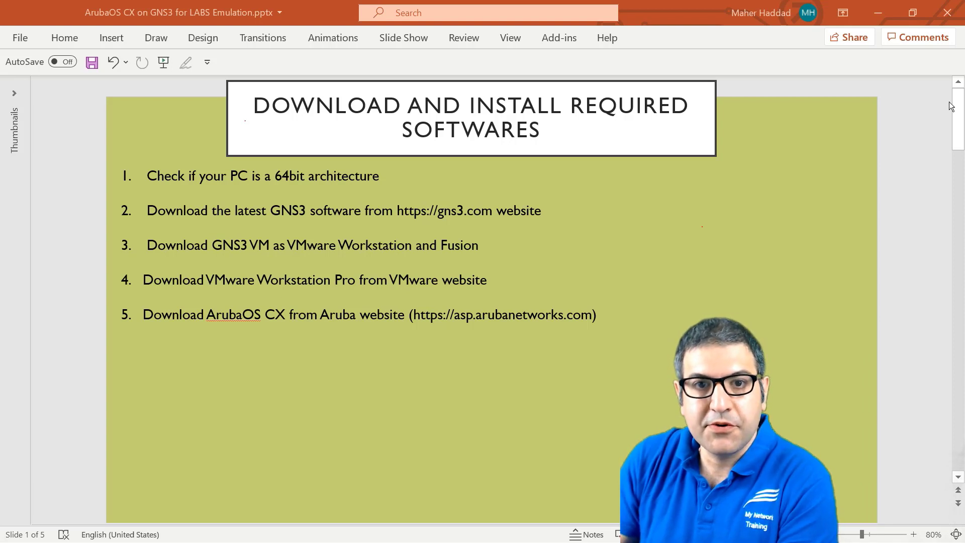
# - Minimise the presentation and open the properties of This PC to check the system type in the device specifications
pyautogui.click(883, 11)
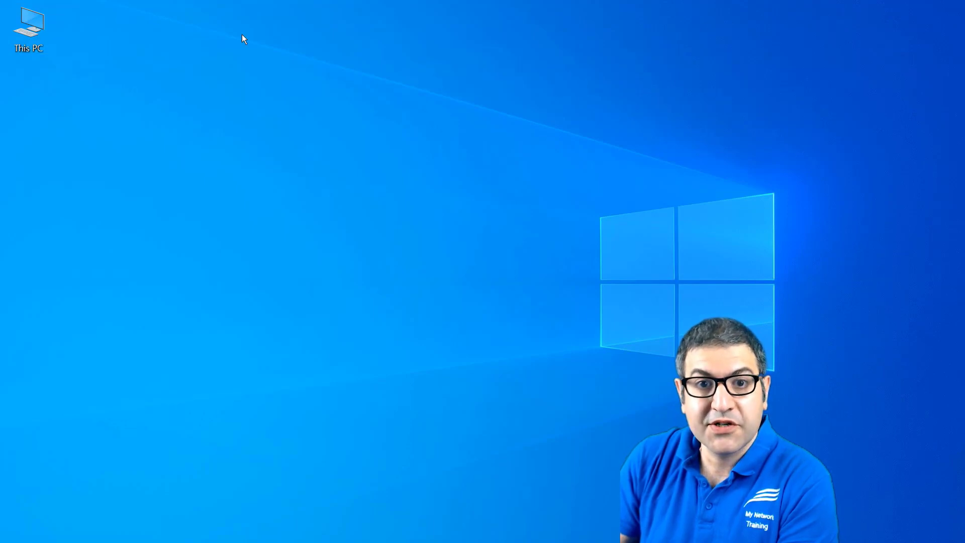
pyautogui.rightClick(21, 30)
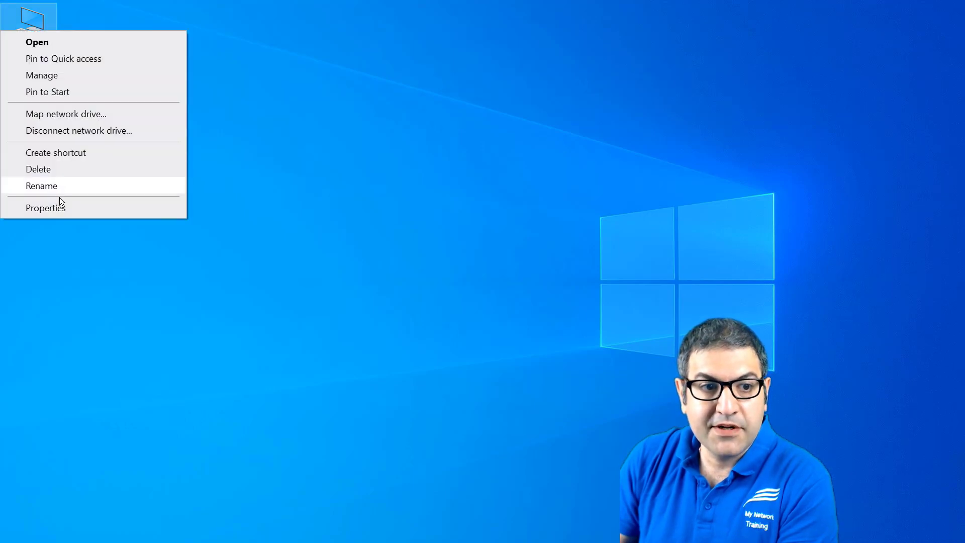
pyautogui.click(66, 210)
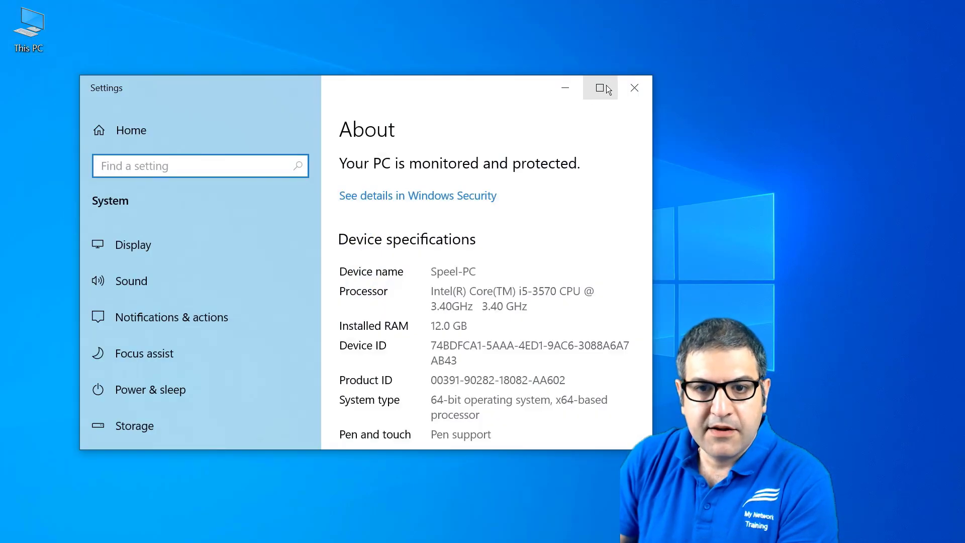
pyautogui.click(600, 88)
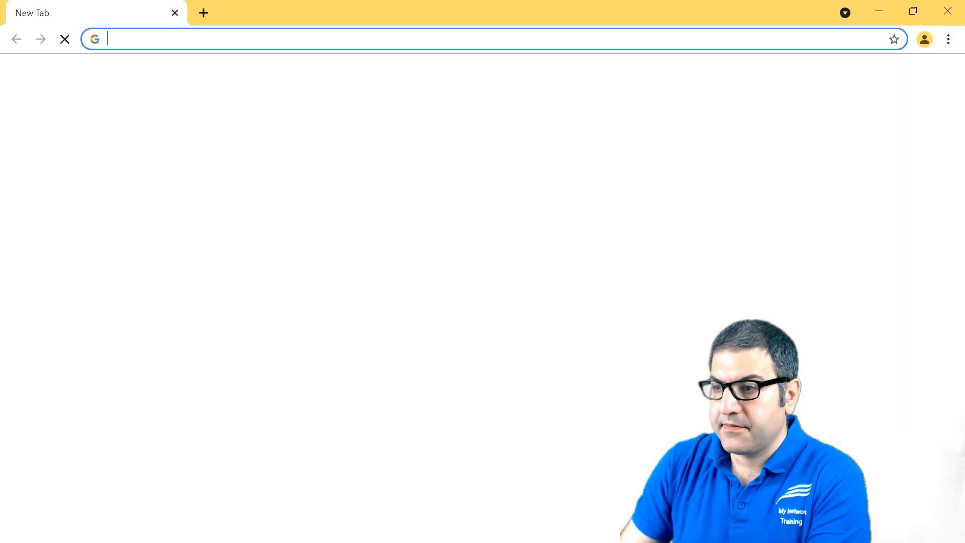
# - Go to gns3.com in the Chrome browser, accept the cookies and download the GNS3 2.2.22 installer for Windows
pyautogui.click(177, 31)
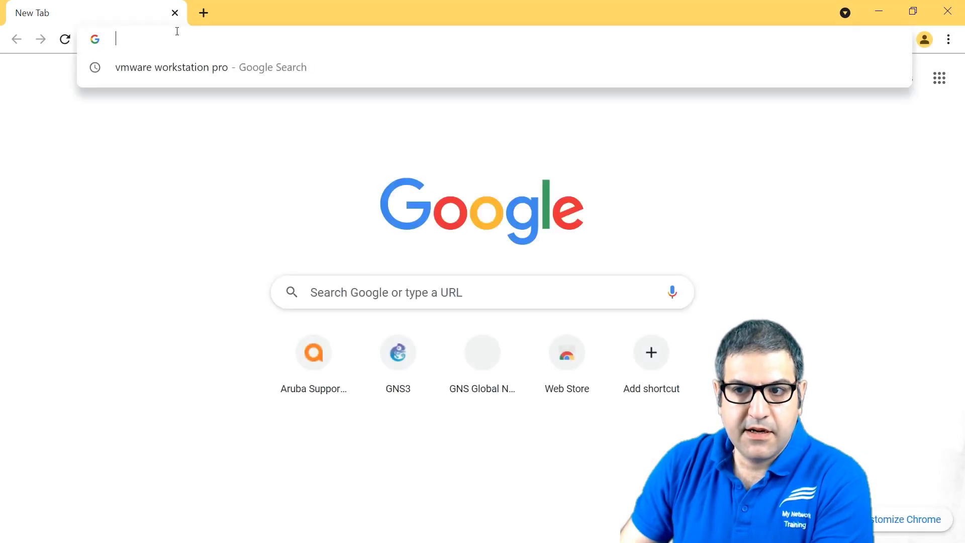
pyautogui.write('gns3.com')
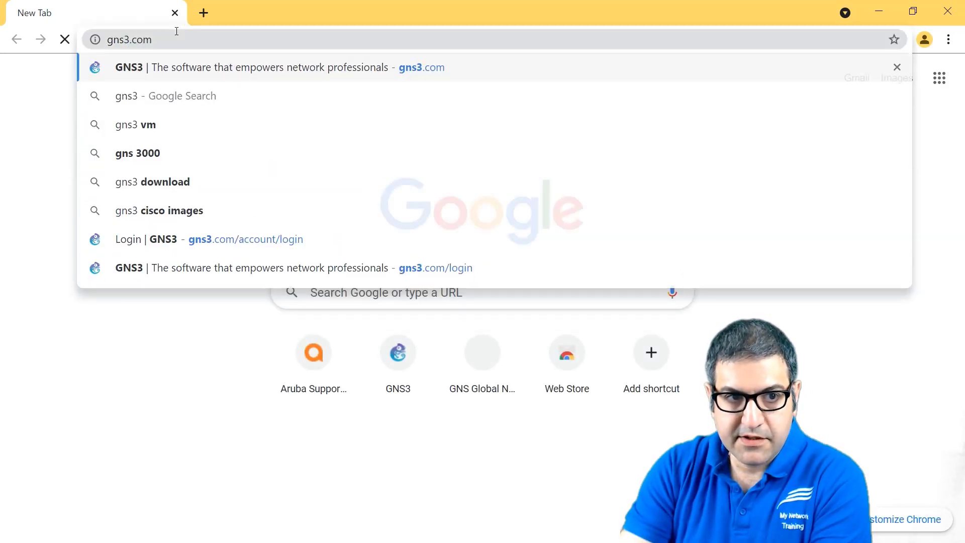
pyautogui.press('Return')
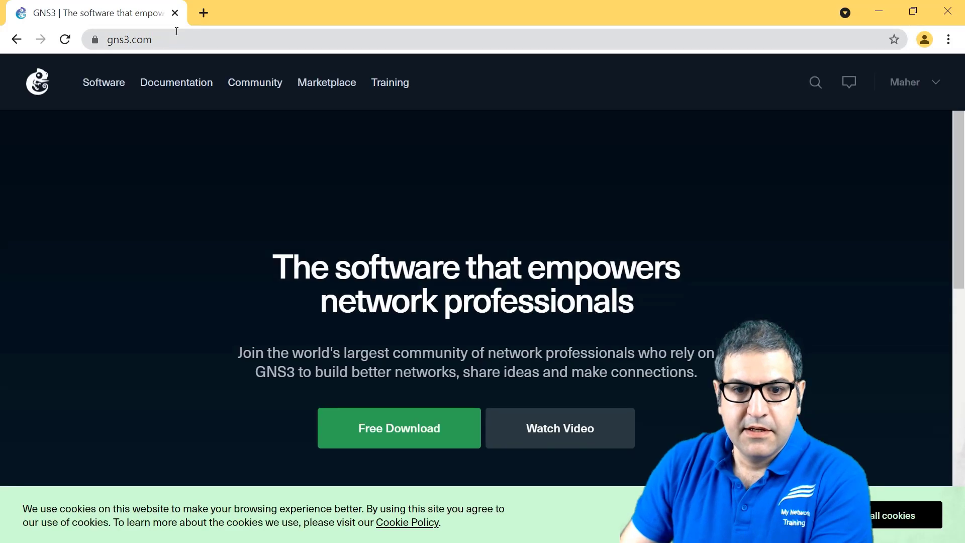
pyautogui.click(888, 513)
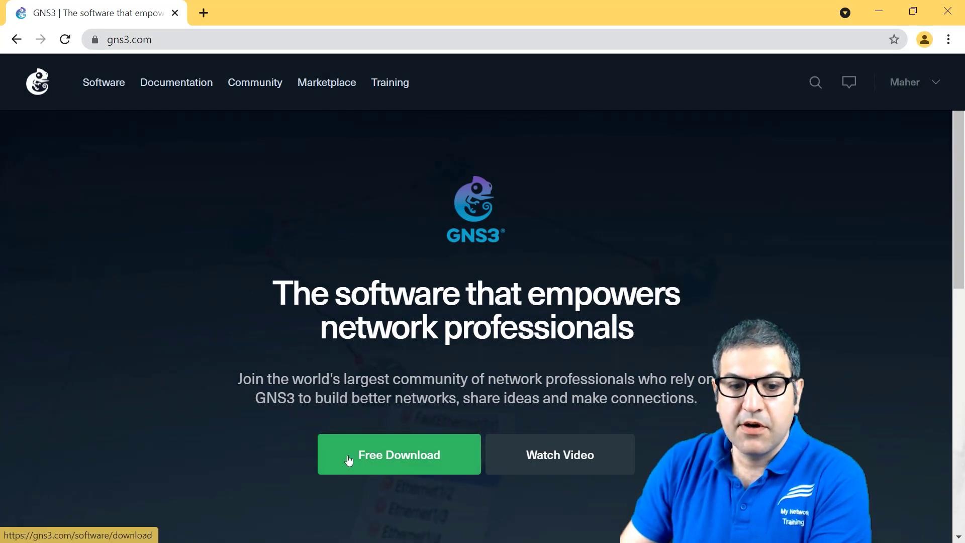
pyautogui.click(389, 456)
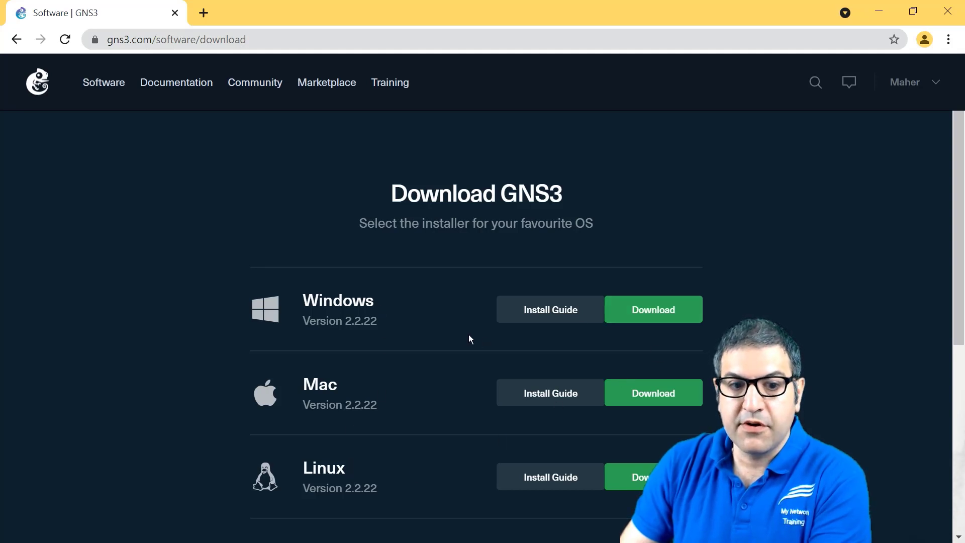
pyautogui.click(661, 314)
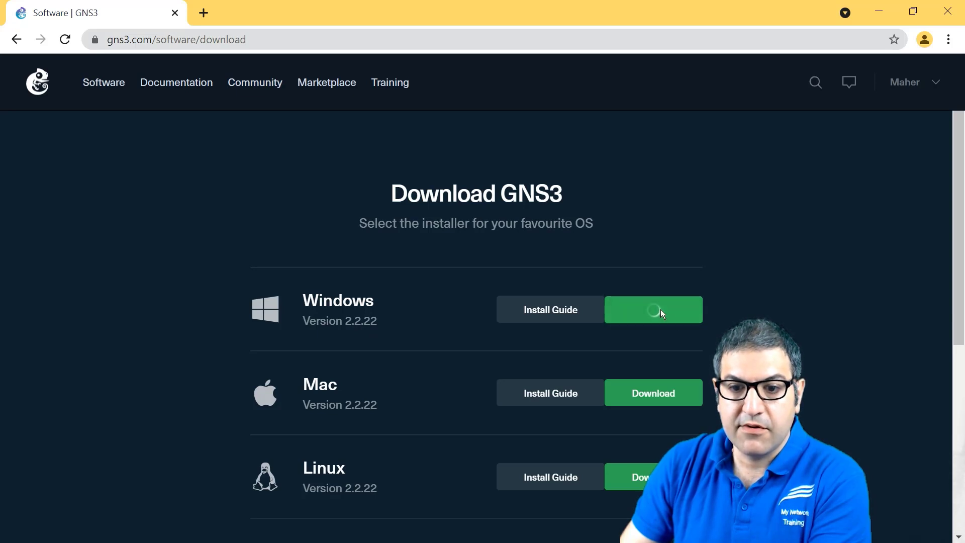
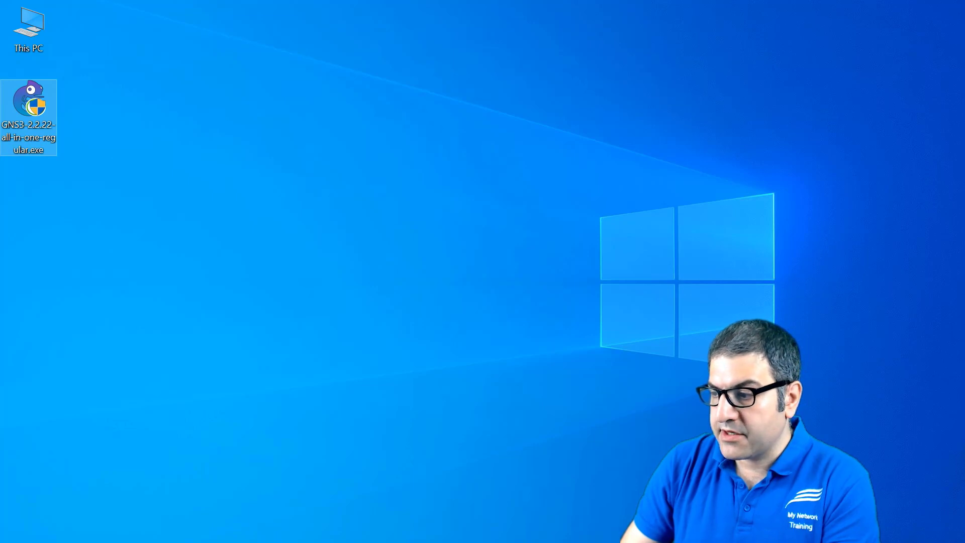
# - Return to the GNS3 download page in the browser and open the GNS3 VM download page
pyautogui.hotkey('alt', 'Tab')
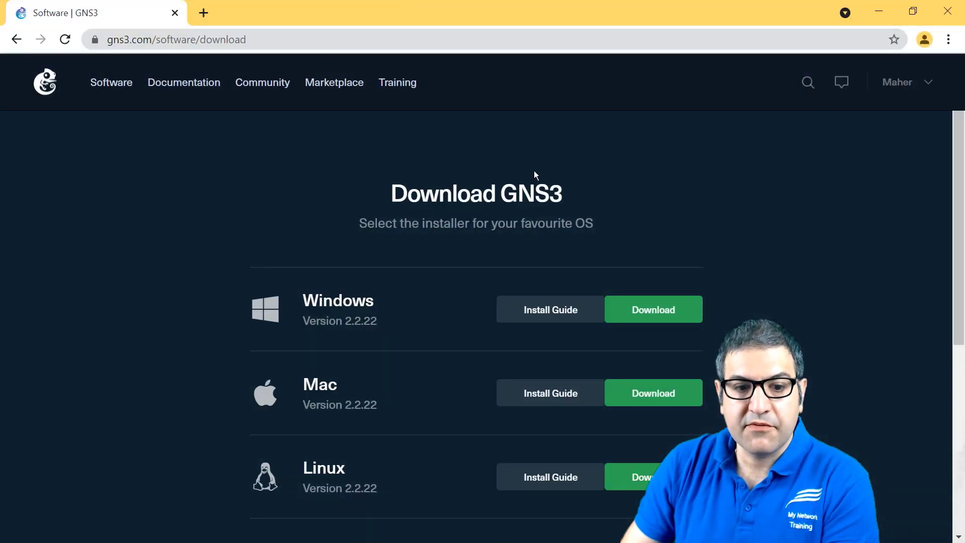
pyautogui.scroll(-4, 543, 174)
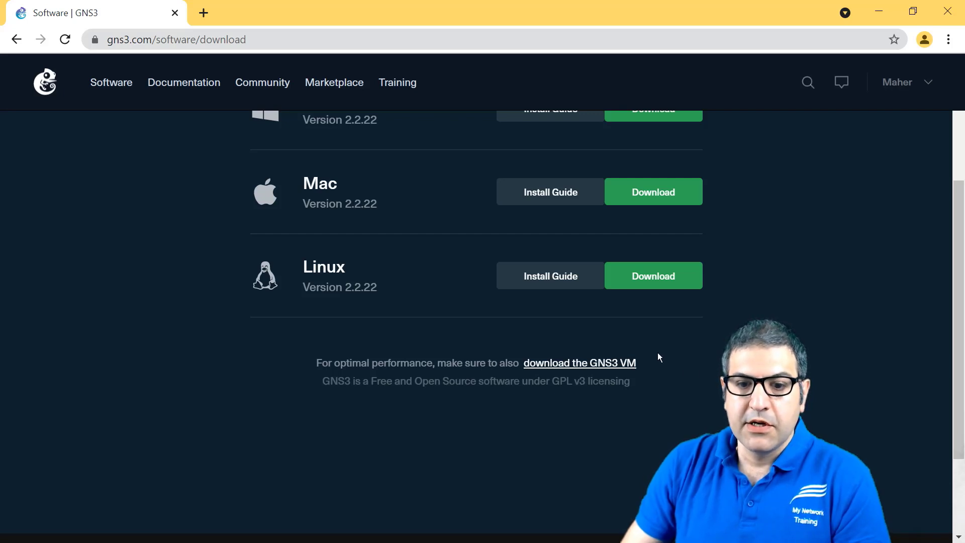
pyautogui.click(610, 371)
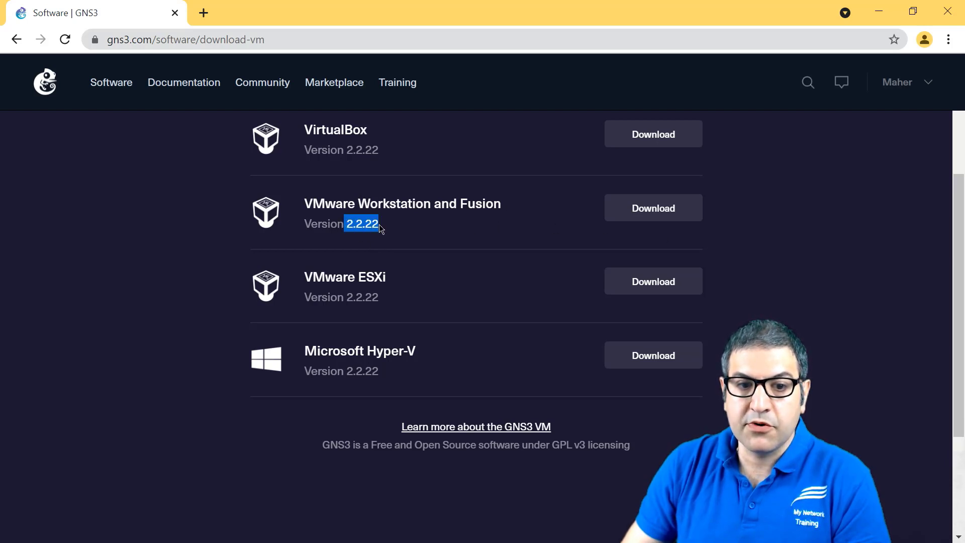
# - Compare the desktop installer's version with the GNS3 VM version, and download the VM for VMware Workstation and Fusion
pyautogui.click(880, 7)
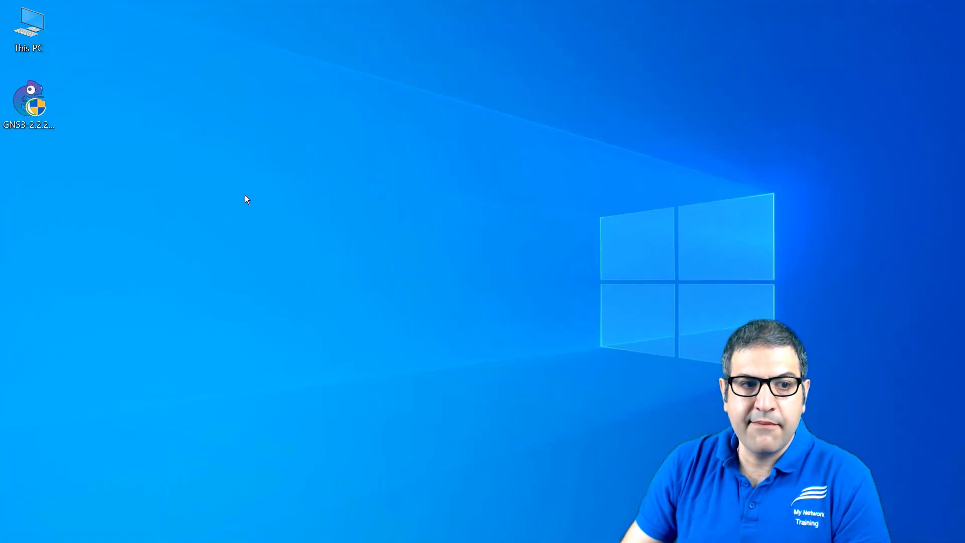
pyautogui.click(26, 123)
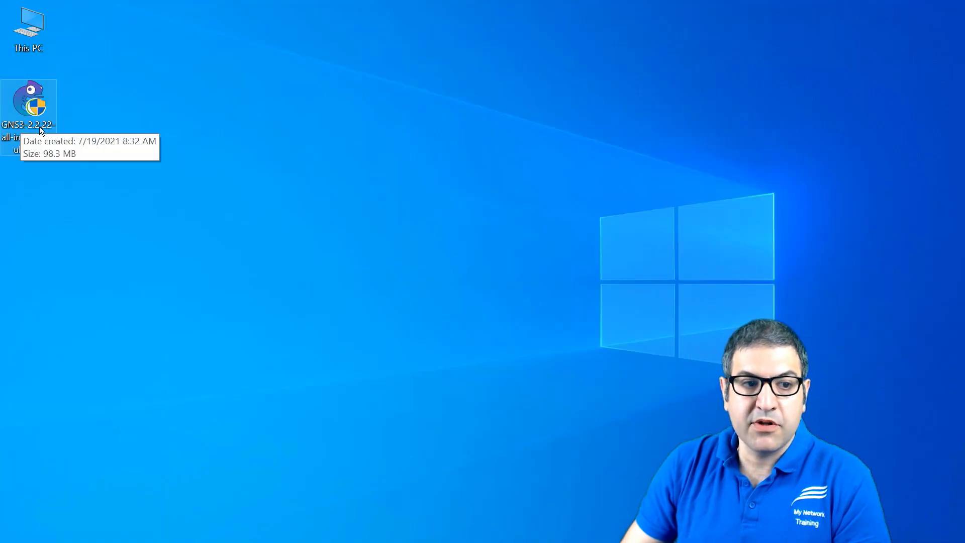
pyautogui.doubleClick(36, 135)
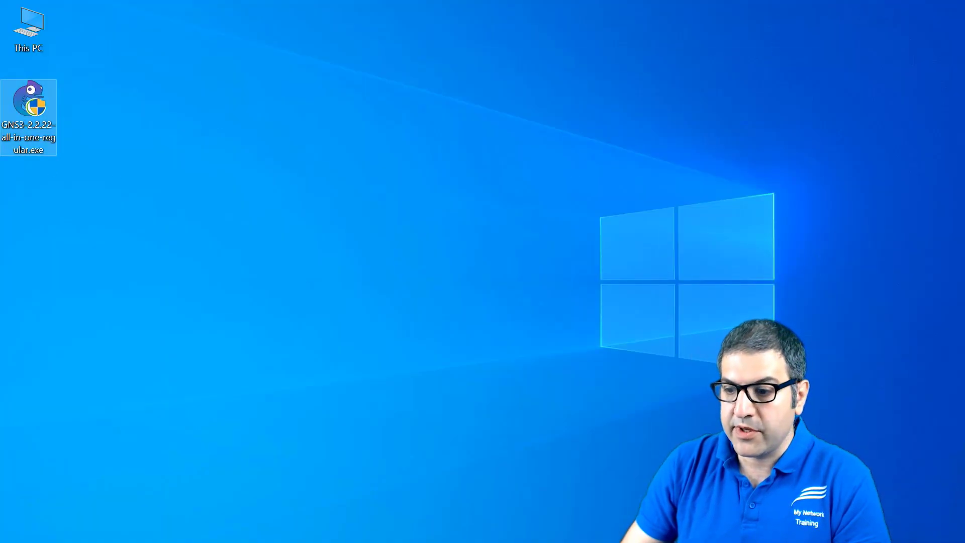
pyautogui.hotkey('alt', 'Tab')
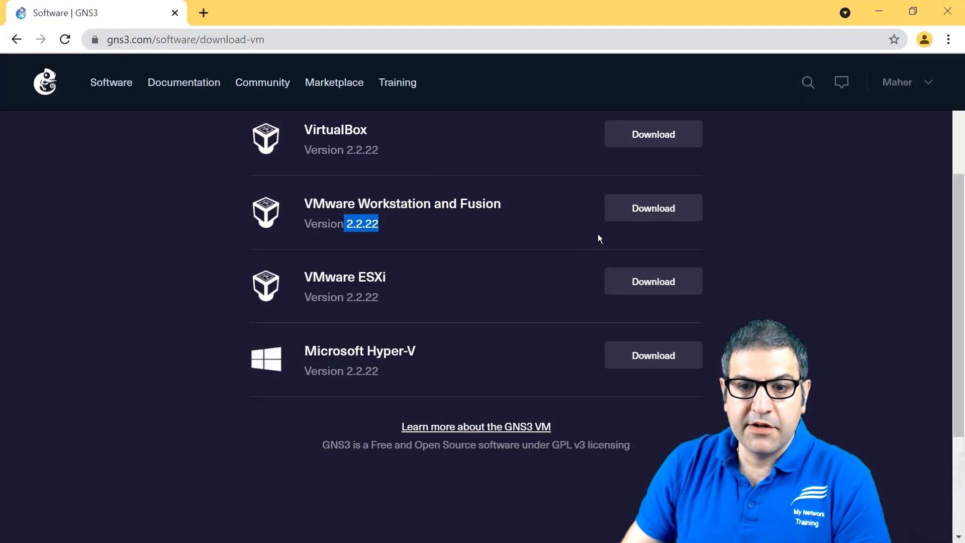
pyautogui.click(638, 212)
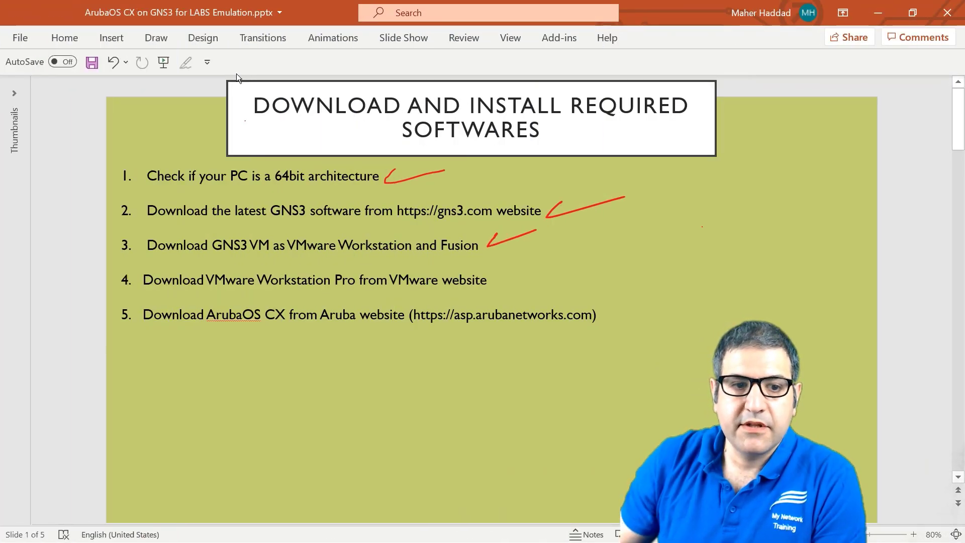
# - Minimise the presentation and inspect the downloaded GNS3 installer and GNS3 VM archive on the desktop
pyautogui.click(867, 16)
pyautogui.click(20, 173)
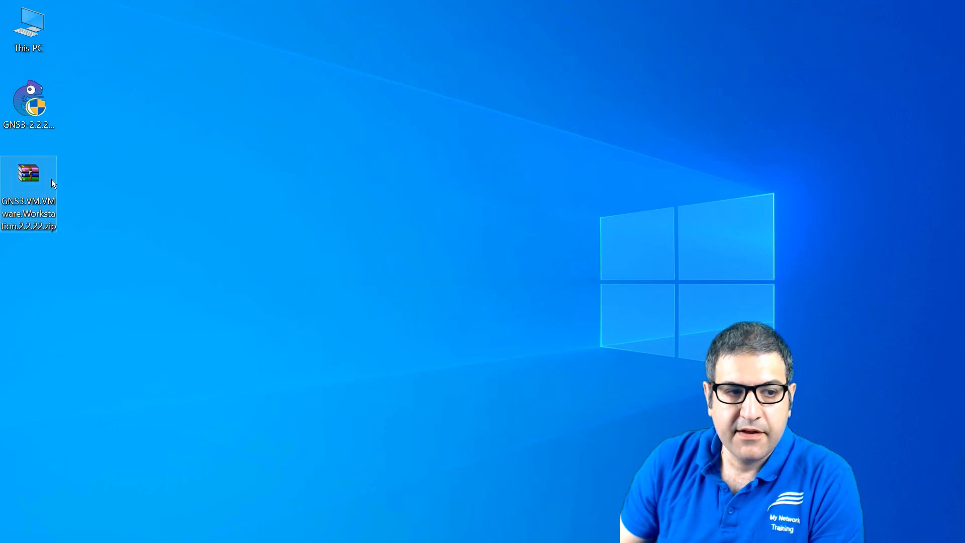
pyautogui.click(21, 108)
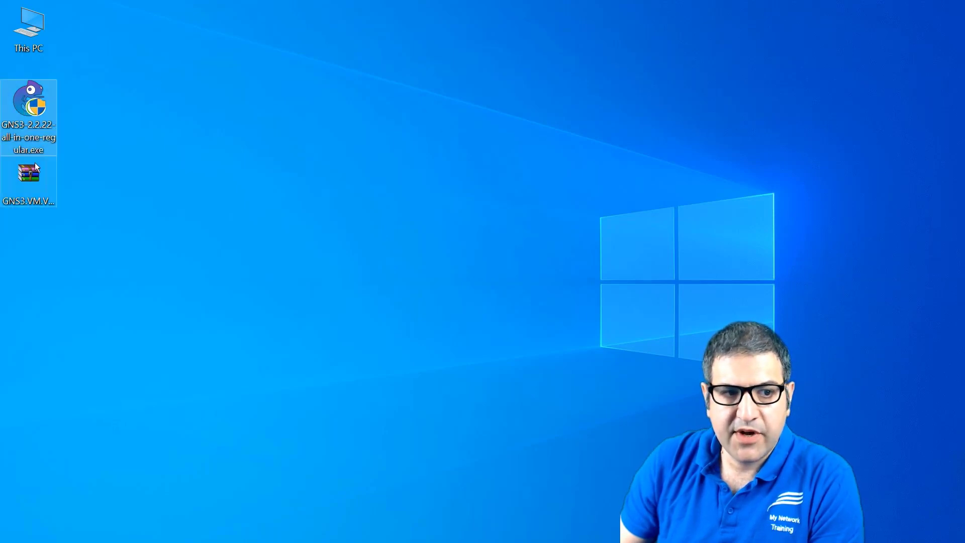
pyautogui.click(34, 162)
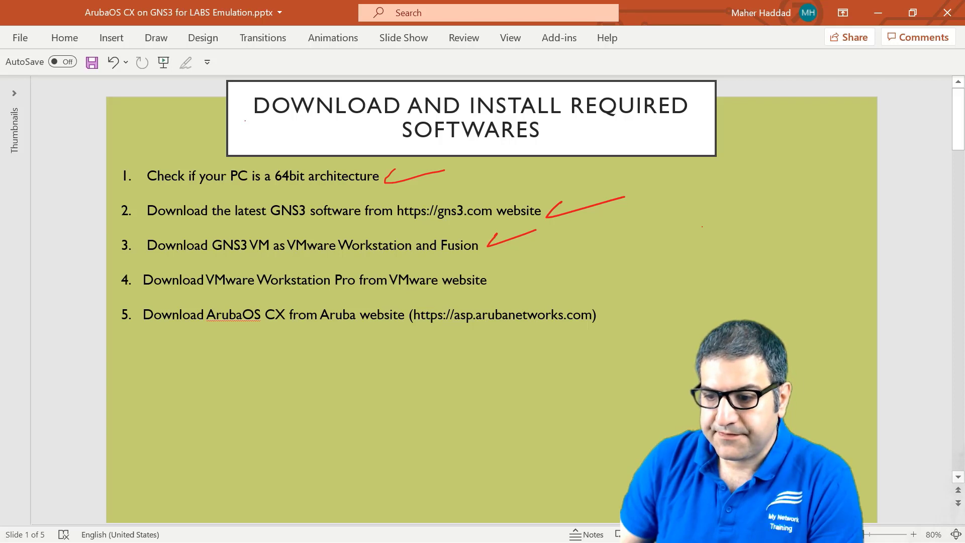
# - Switch to the Chrome browser, maximise its window and search Google for "vmware workstation pro"
pyautogui.hotkey('alt', 'Tab')
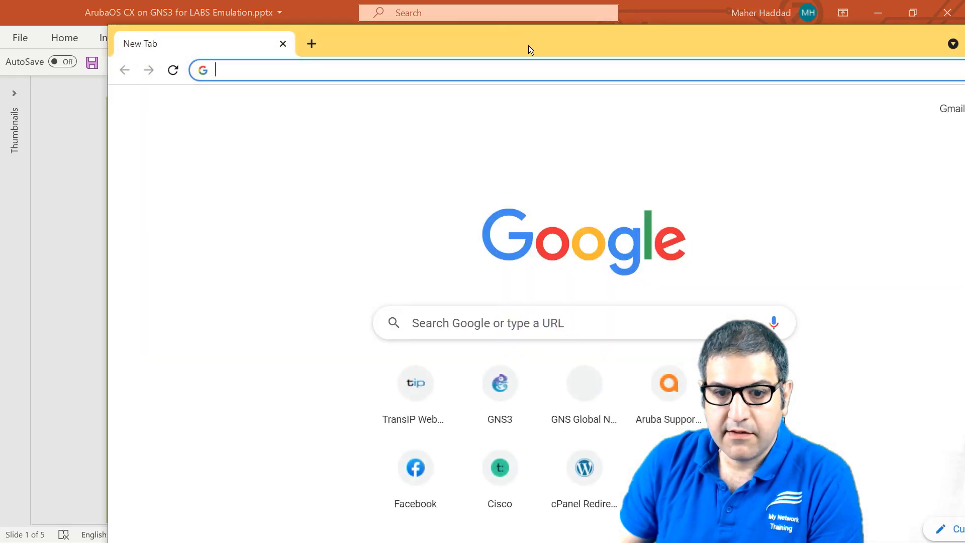
pyautogui.doubleClick(529, 45)
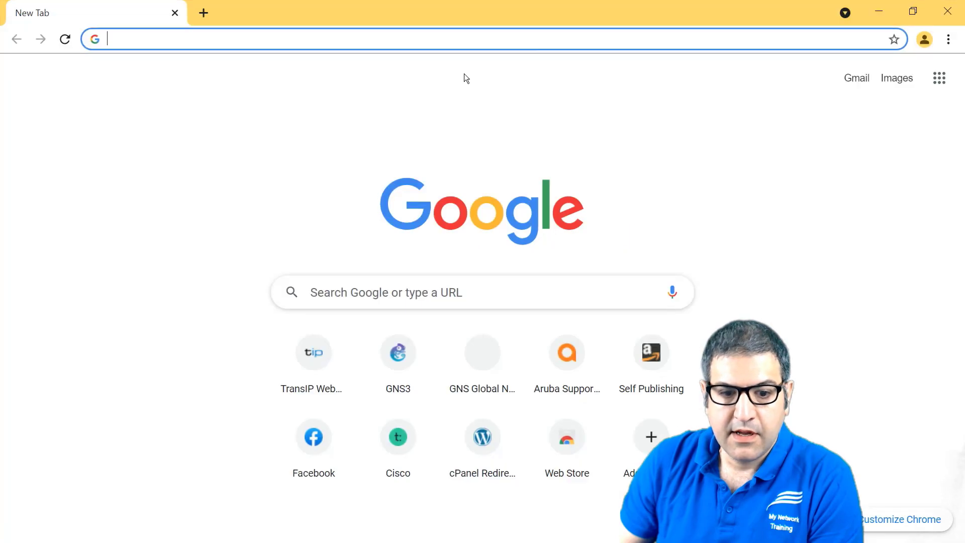
pyautogui.click(358, 294)
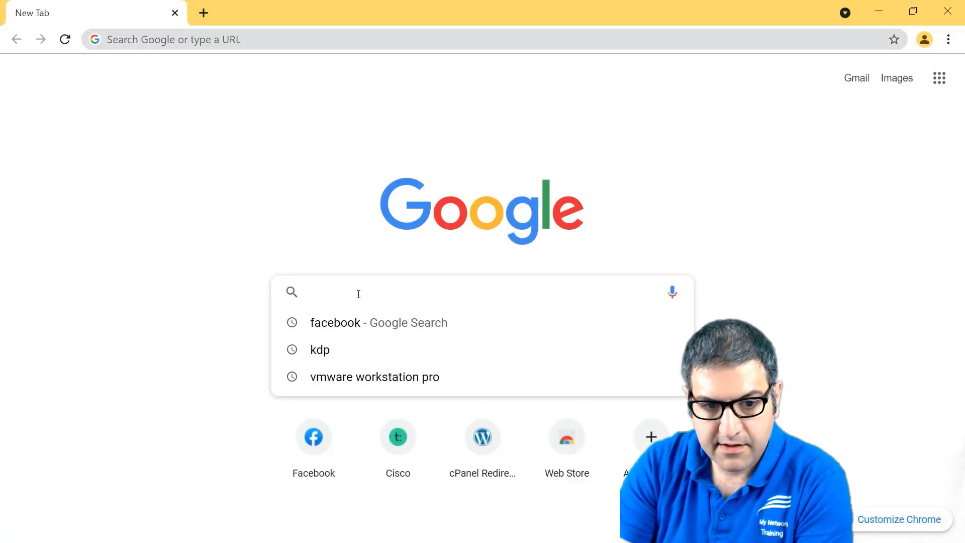
pyautogui.click(367, 380)
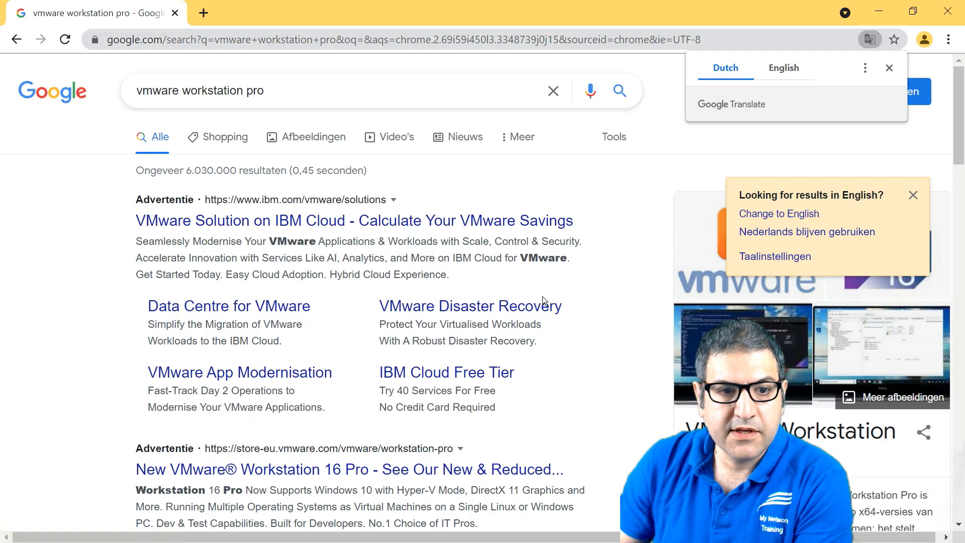
# - Open the VMware Workstation Pro product page from the search results and examine its trial and purchase options
pyautogui.scroll(-2, 543, 300)
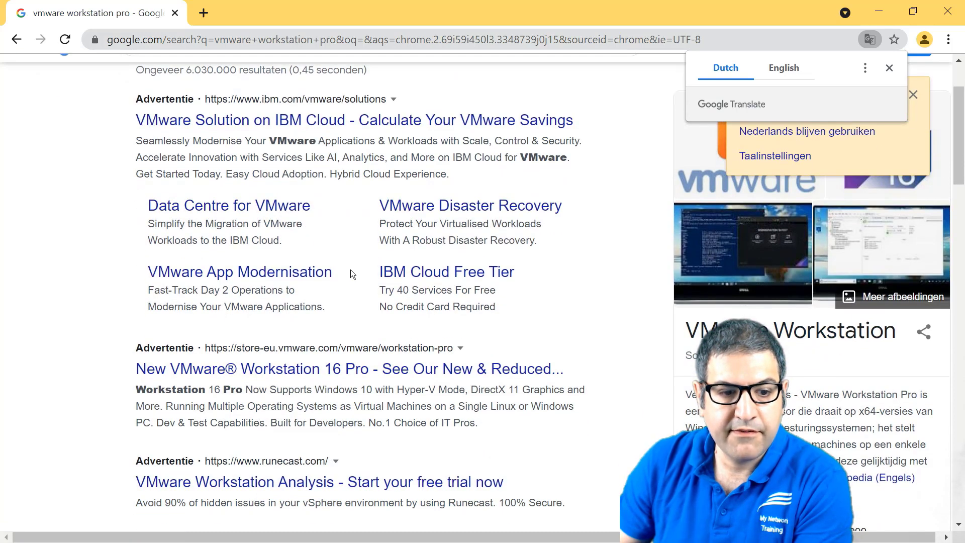
pyautogui.scroll(-2, 352, 274)
pyautogui.scroll(-2, 362, 266)
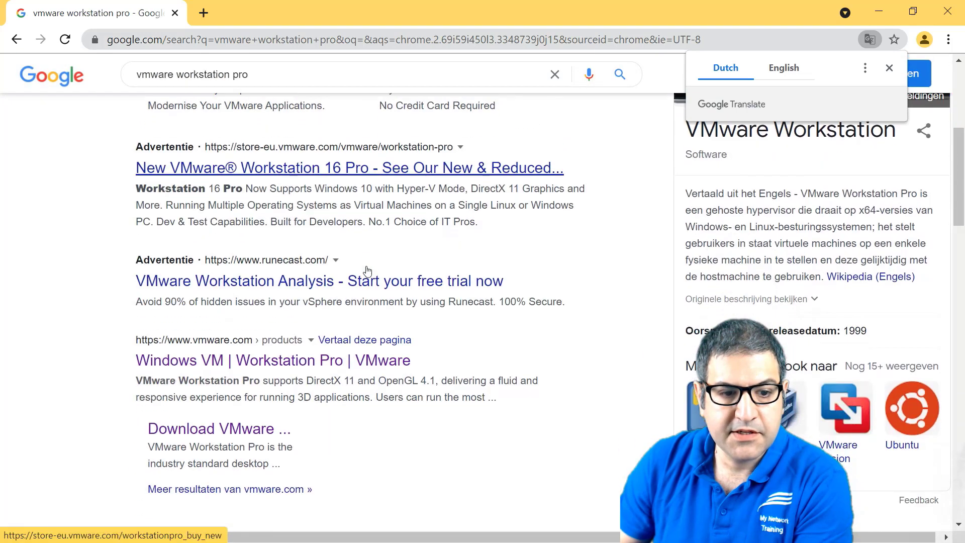
pyautogui.click(226, 362)
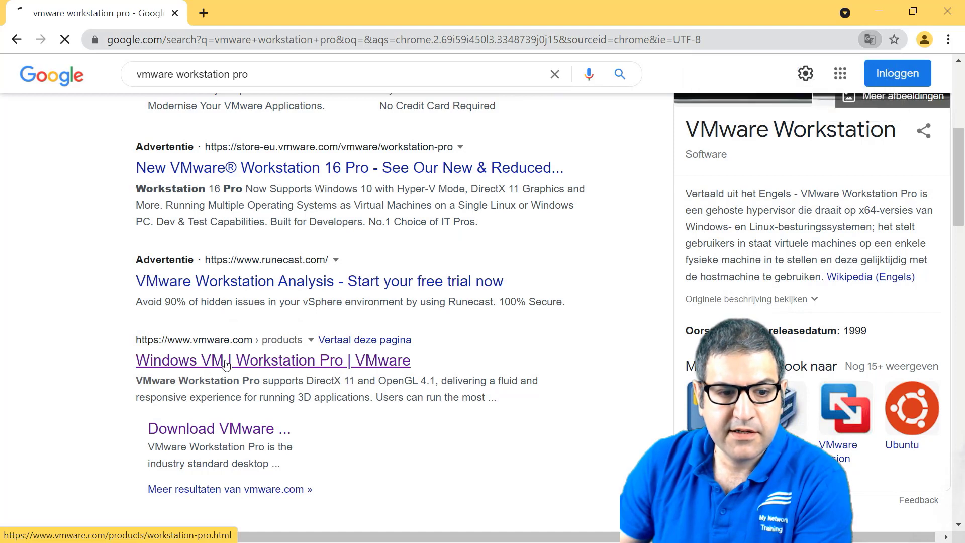
pyautogui.scroll(-10, 391, 226)
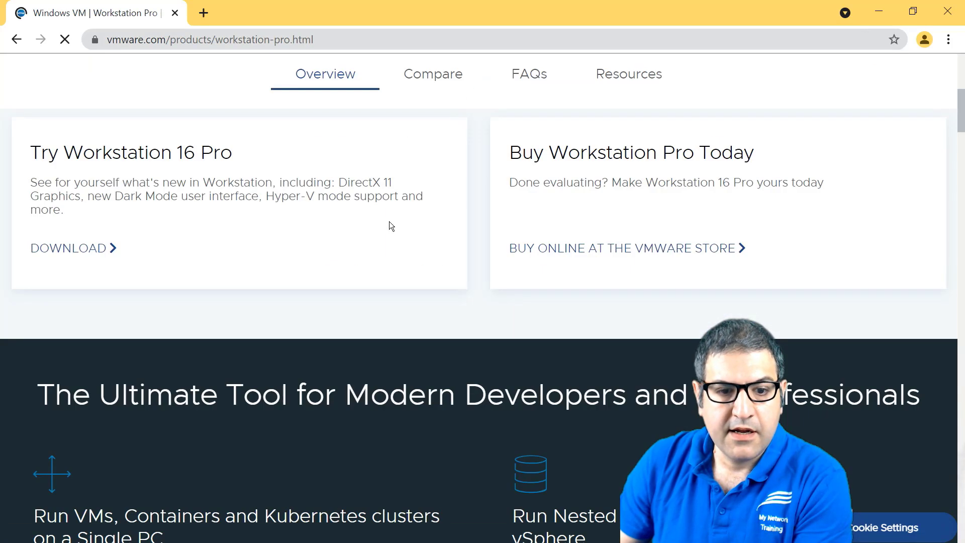
pyautogui.scroll(7, 391, 226)
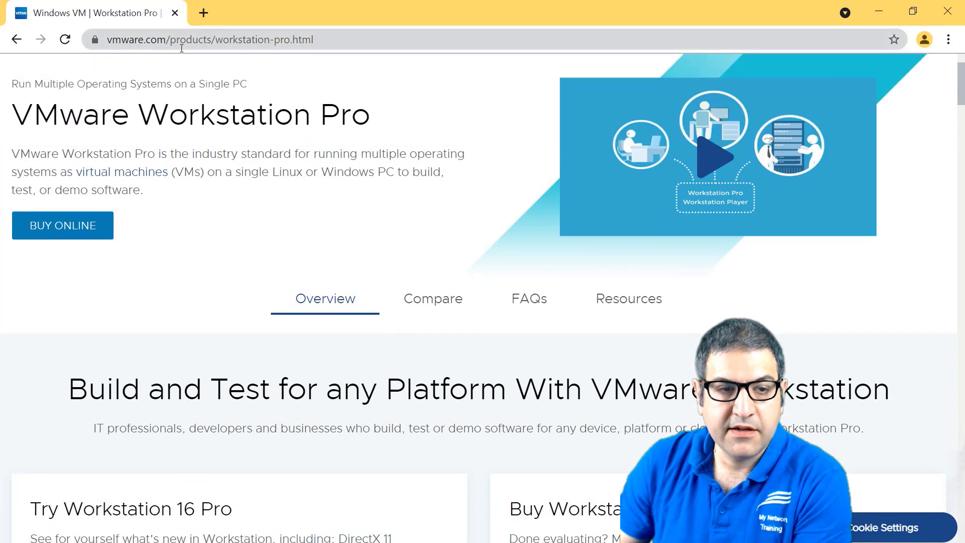
pyautogui.scroll(-4, 273, 200)
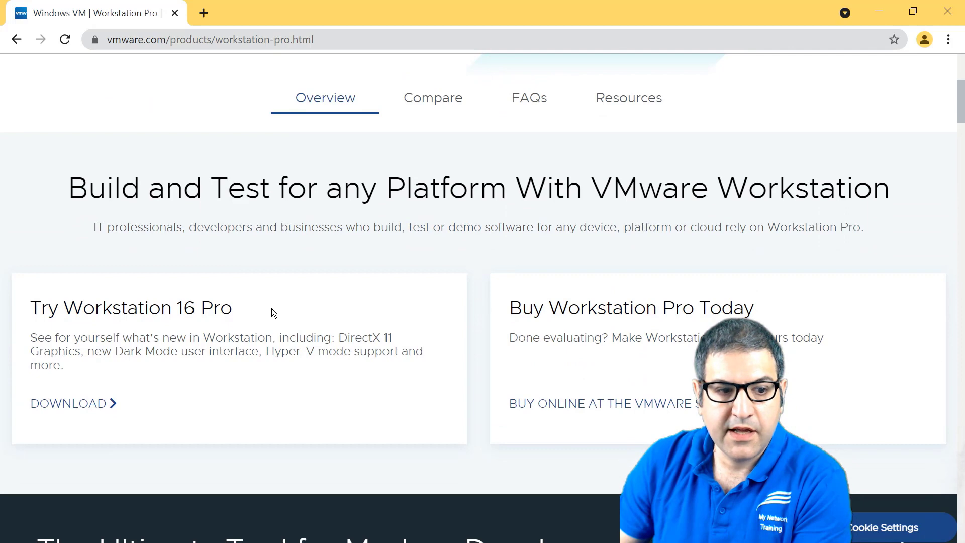
pyautogui.scroll(6, 173, 309)
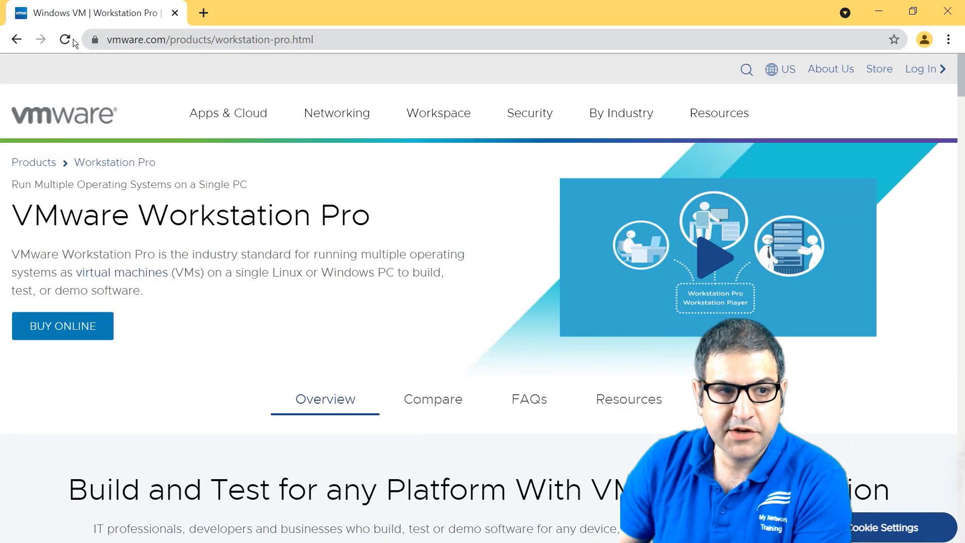
# - Return to the search results and open VMware's Workstation Pro download page
pyautogui.click(14, 40)
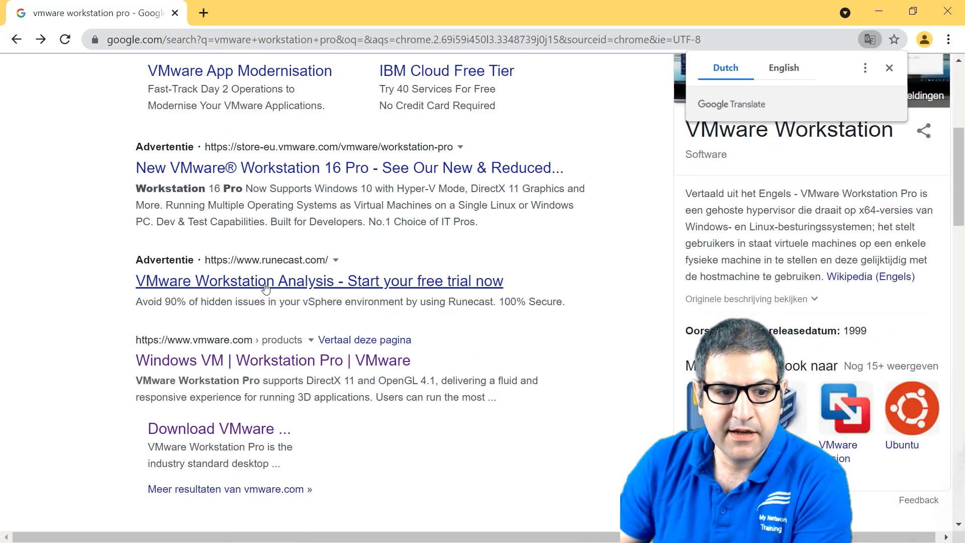
pyautogui.click(180, 433)
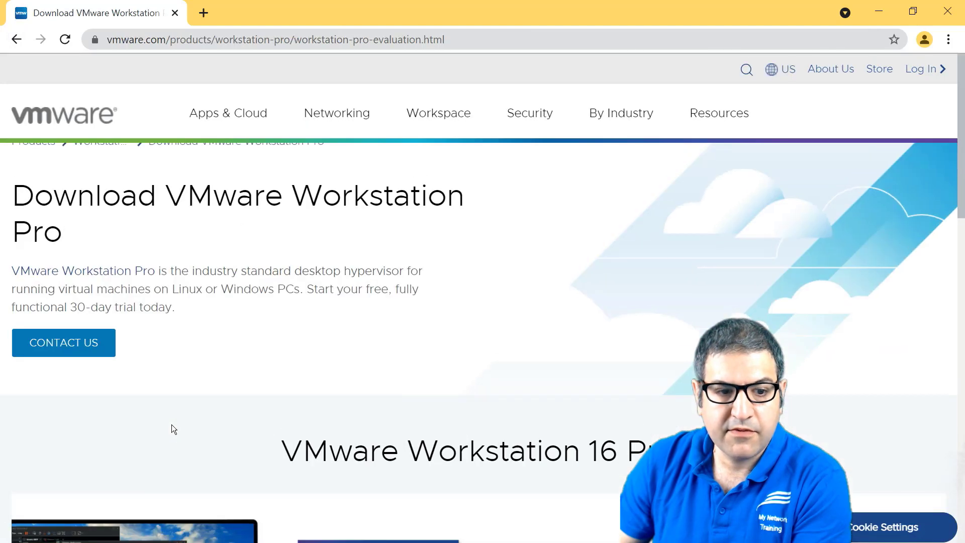
# - Download Workstation 16 Pro for Windows from the VMware evaluation page
pyautogui.scroll(-12, 366, 228)
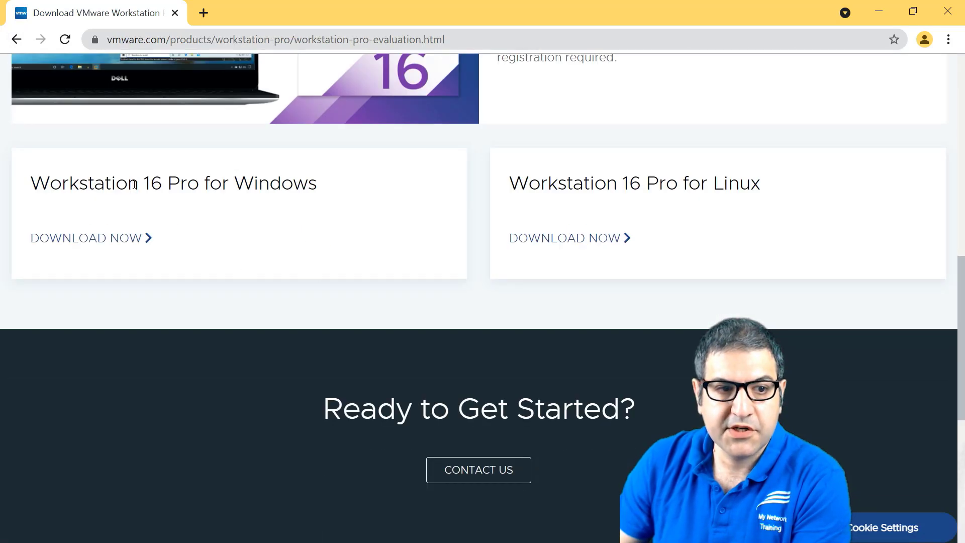
pyautogui.moveTo(149, 182); pyautogui.dragTo(179, 184)
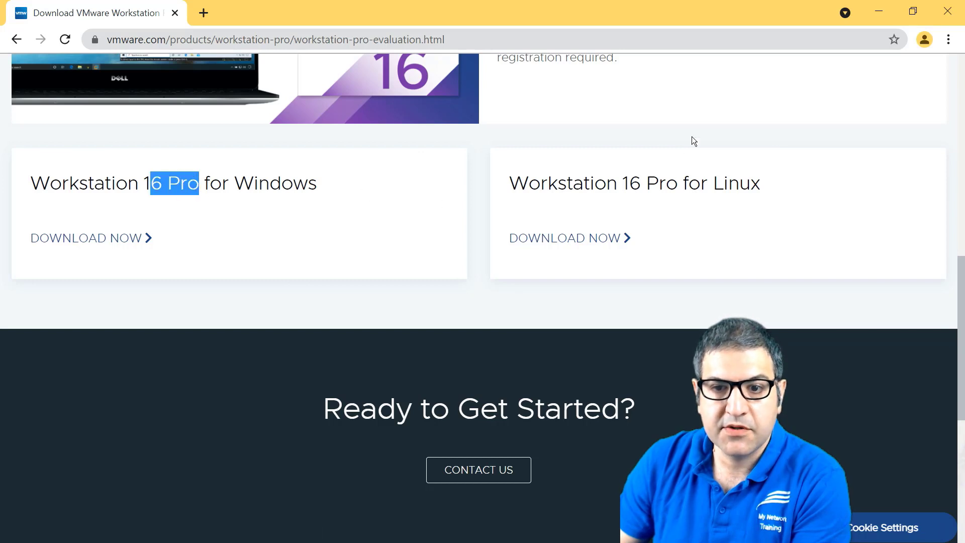
pyautogui.moveTo(679, 182); pyautogui.dragTo(810, 196)
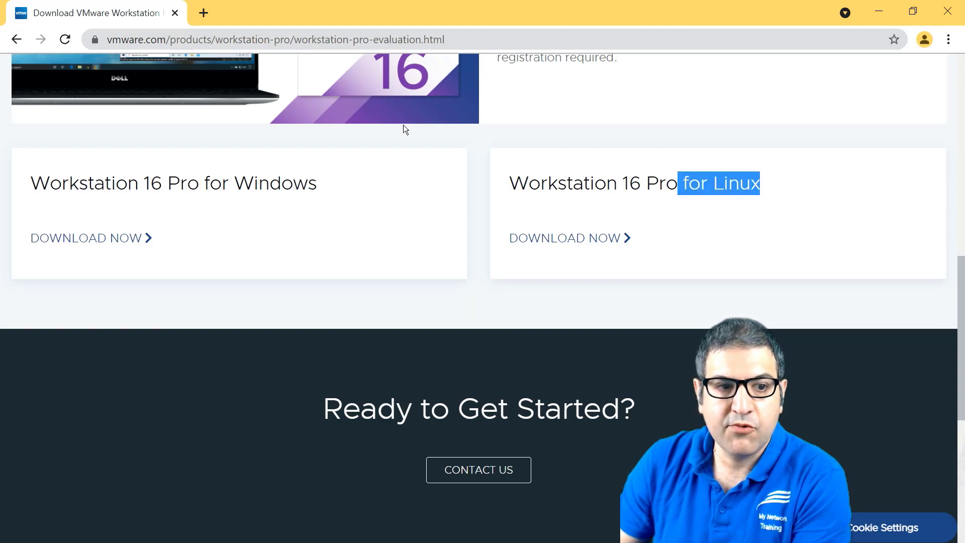
pyautogui.click(98, 238)
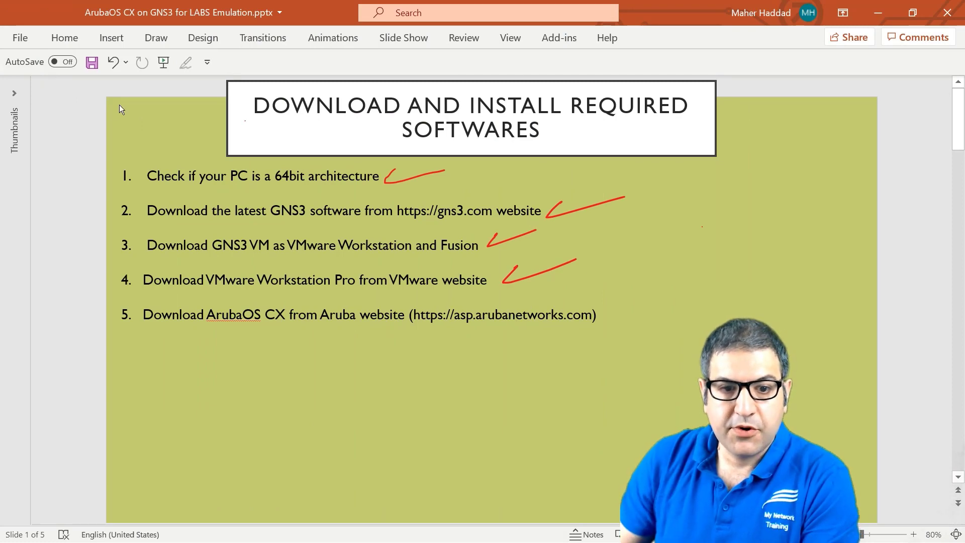
# - Minimise the presentation and inspect the downloaded VMware Workstation installer alongside the GNS3 installer and GNS3 VM archive on the desktop
pyautogui.click(878, 13)
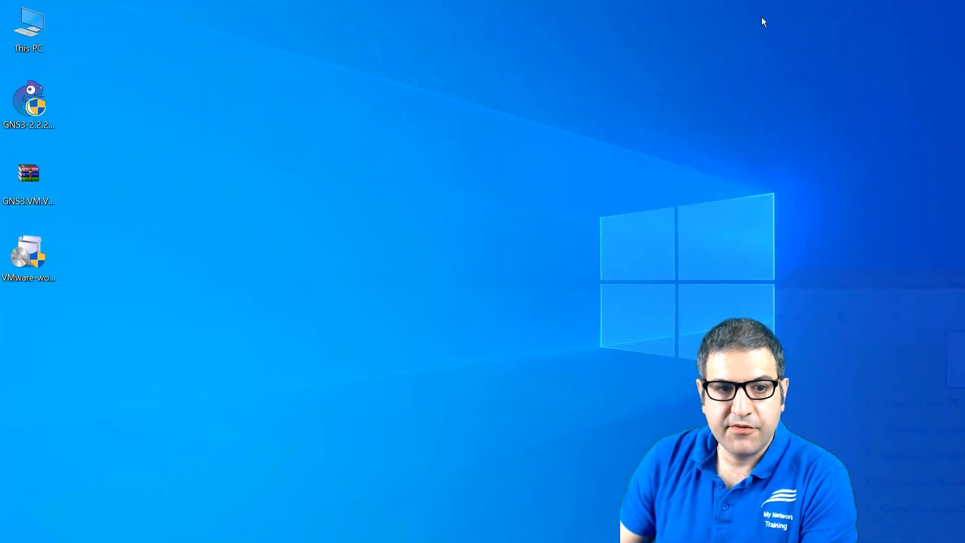
pyautogui.click(22, 236)
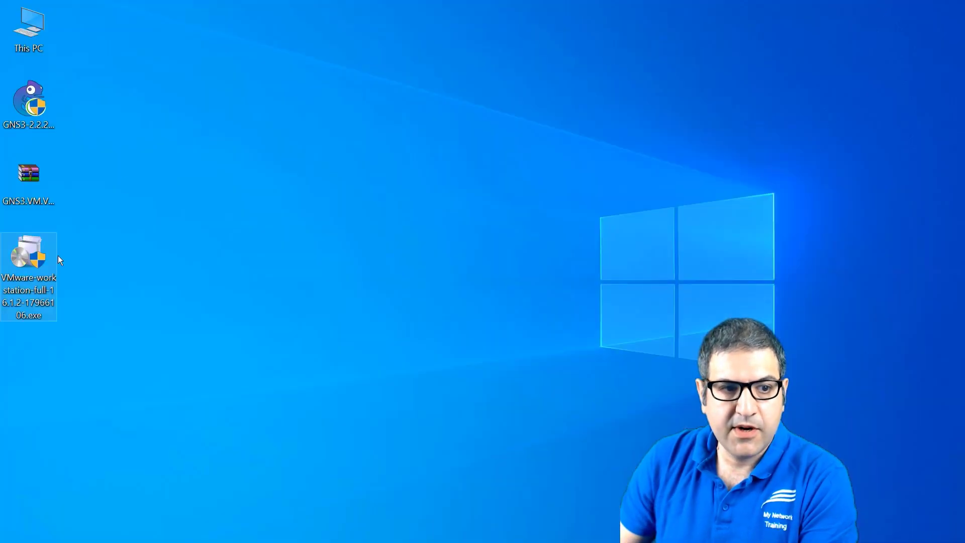
pyautogui.click(23, 103)
pyautogui.click(37, 174)
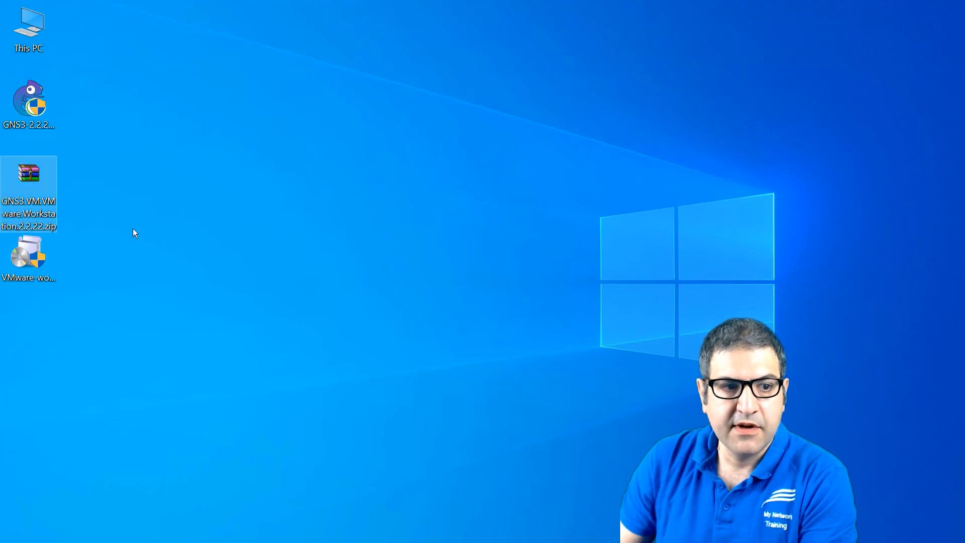
pyautogui.click(22, 276)
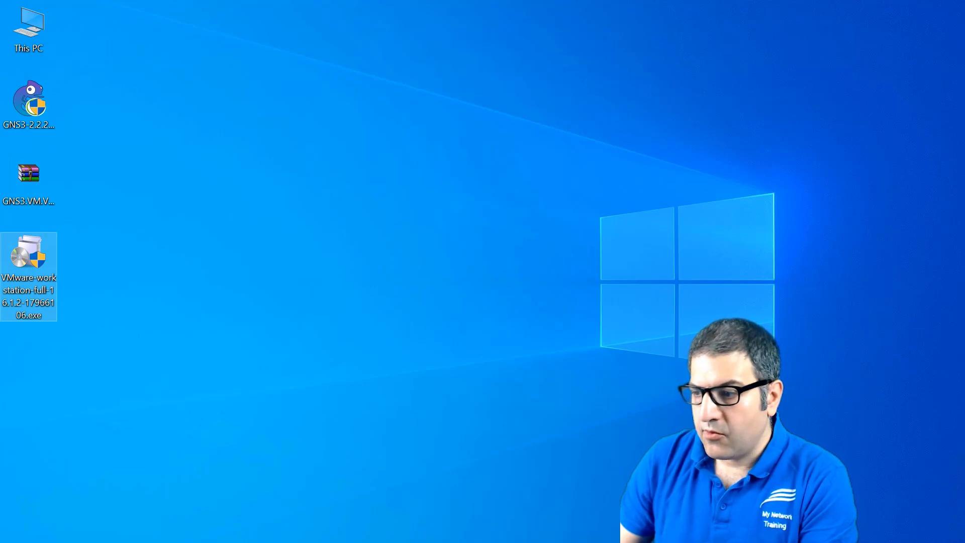
pyautogui.hotkey('alt', 'Tab')
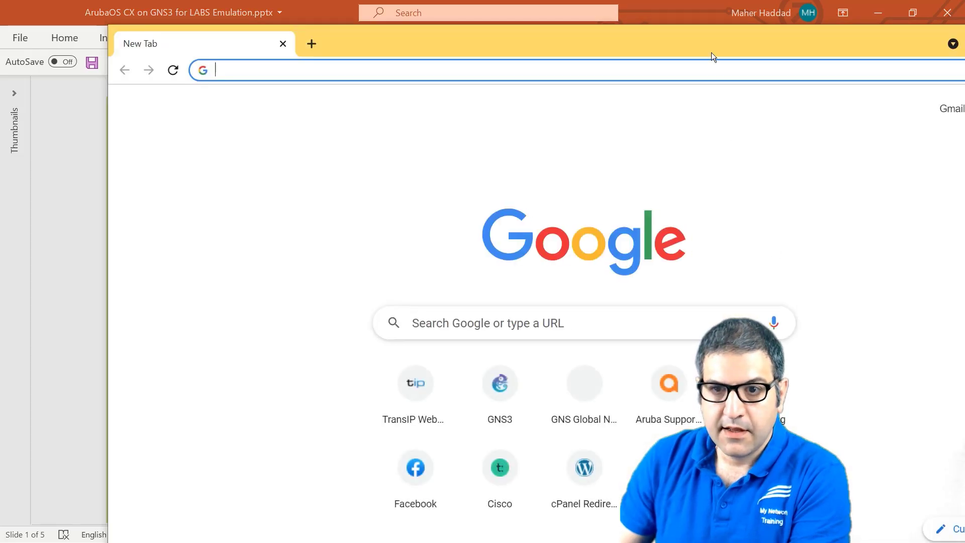
pyautogui.doubleClick(711, 53)
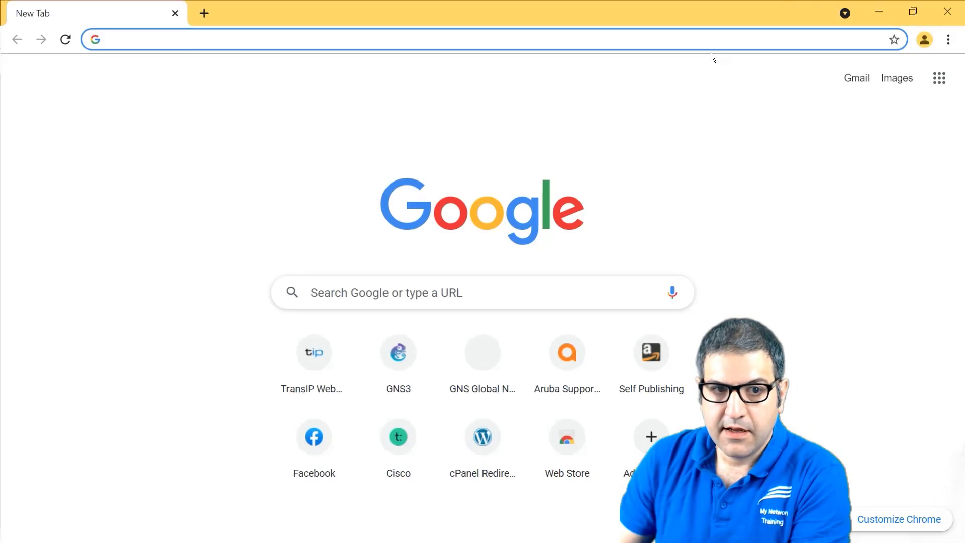
pyautogui.write('htt')
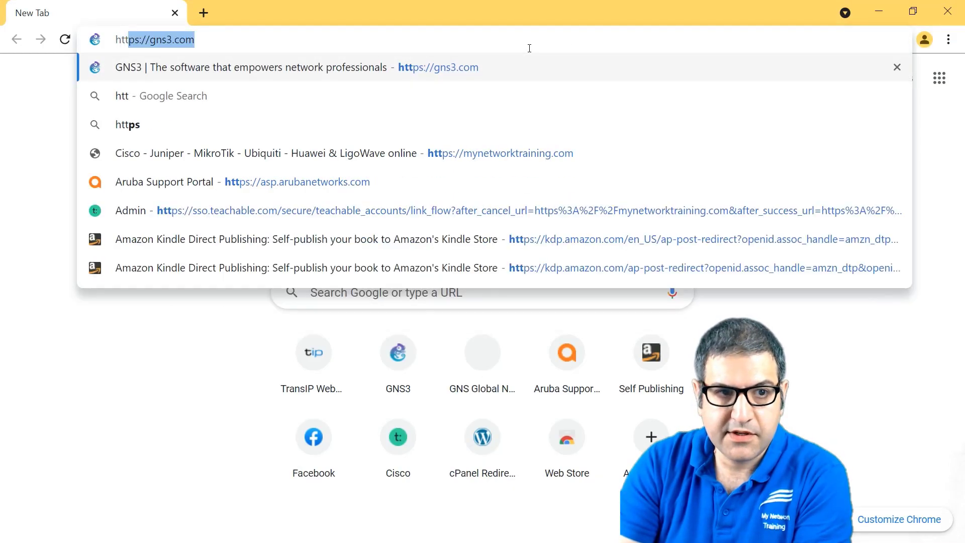
pyautogui.write('ps')
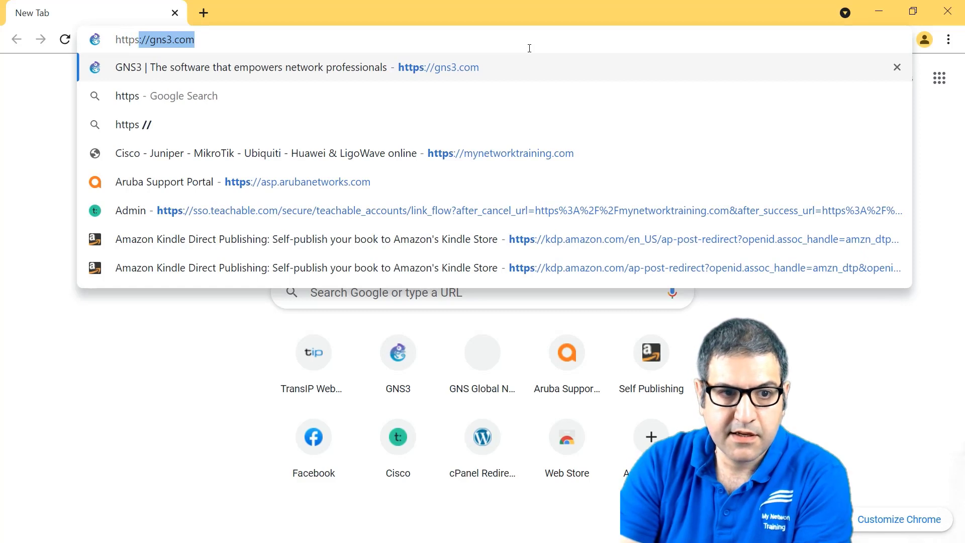
pyautogui.write('://')
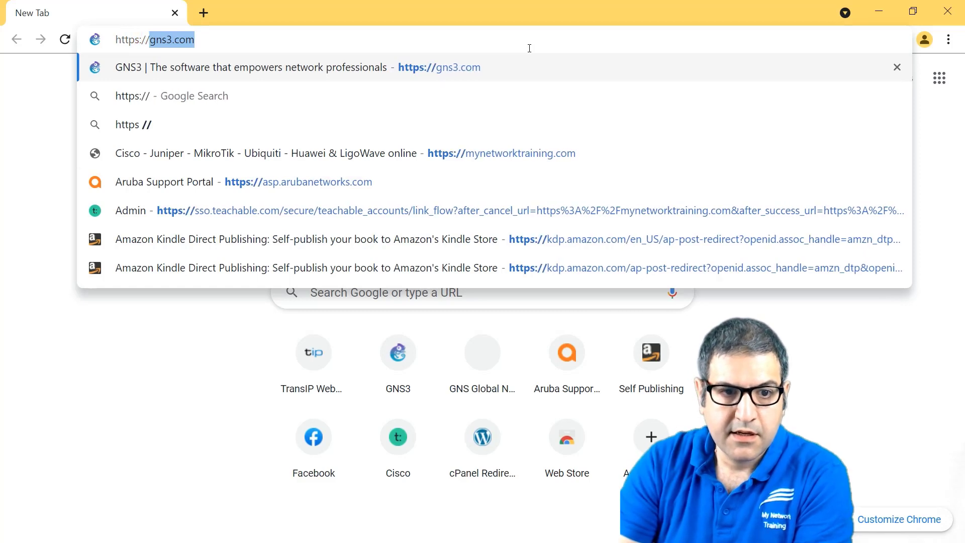
pyautogui.click(316, 186)
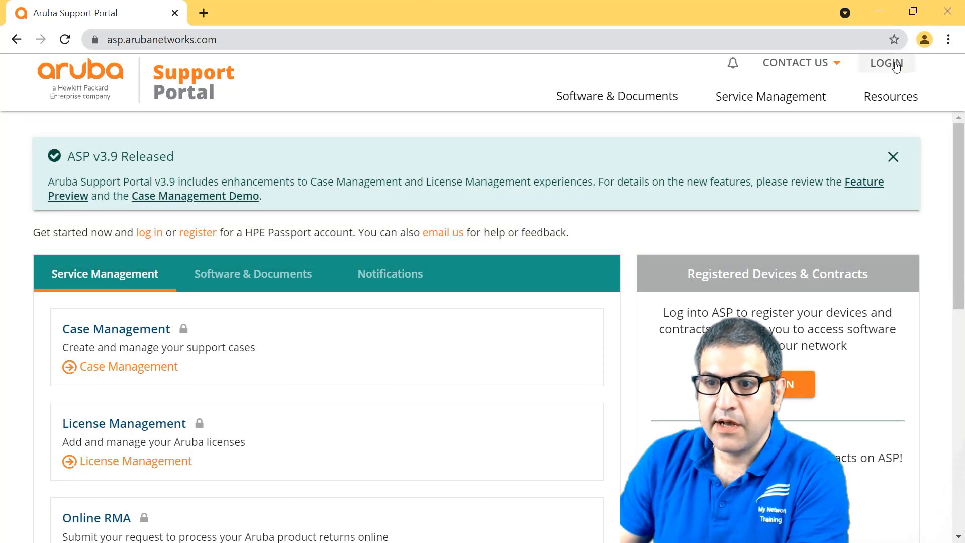
pyautogui.click(896, 65)
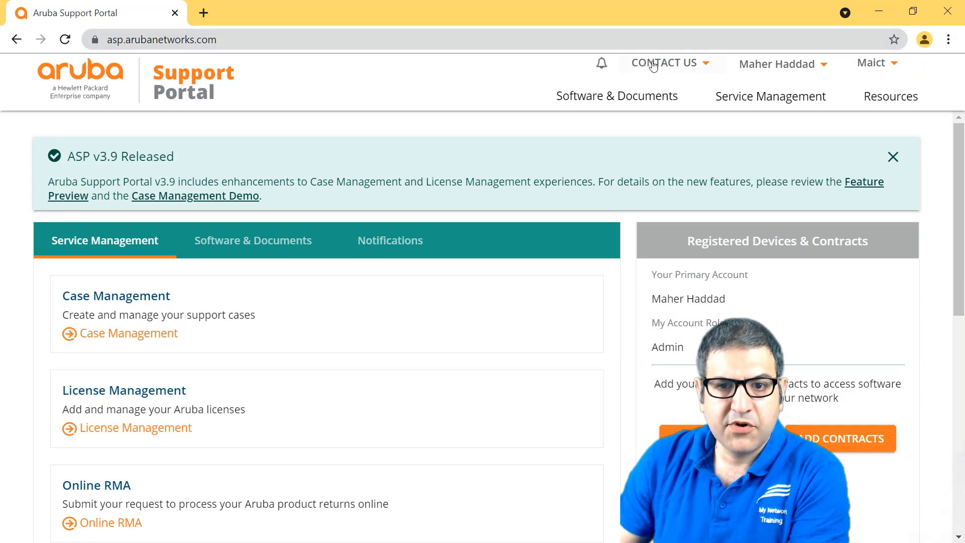
# - Open the portal's Software & Documents section and filter the files by the Software file type
pyautogui.click(587, 98)
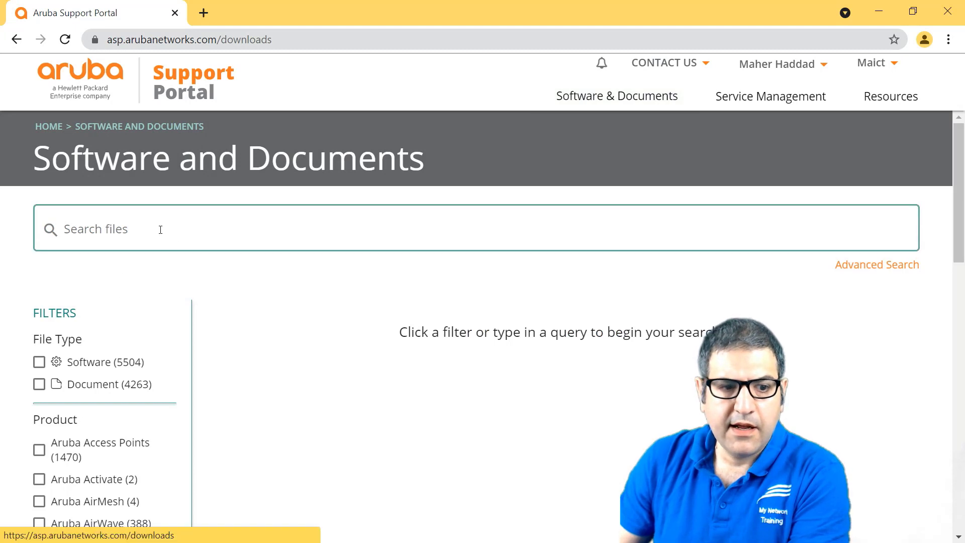
pyautogui.scroll(-2, 98, 289)
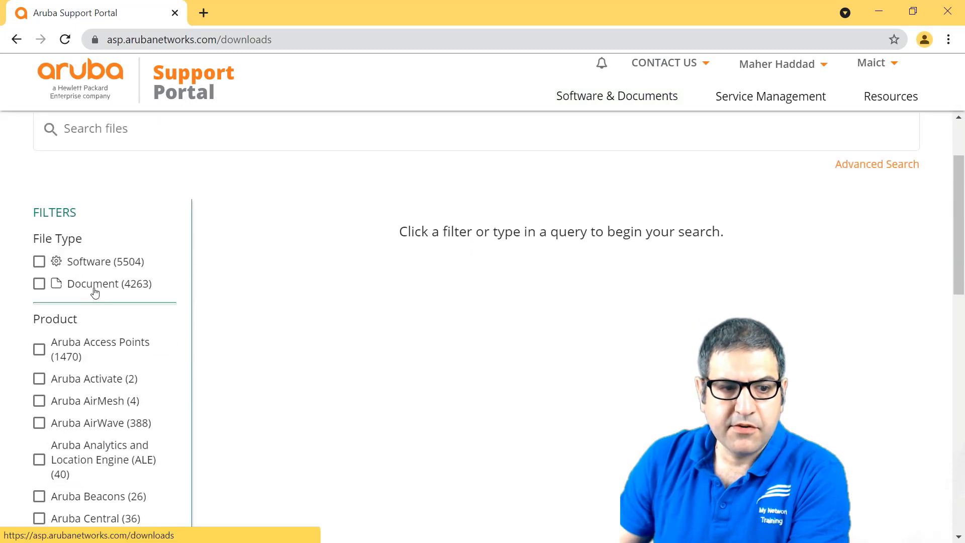
pyautogui.click(39, 262)
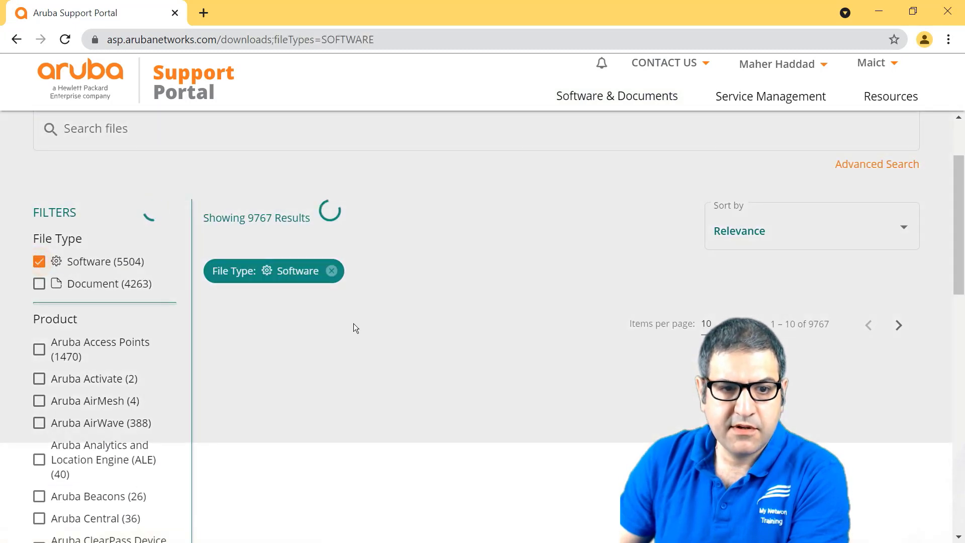
pyautogui.scroll(2, 265, 136)
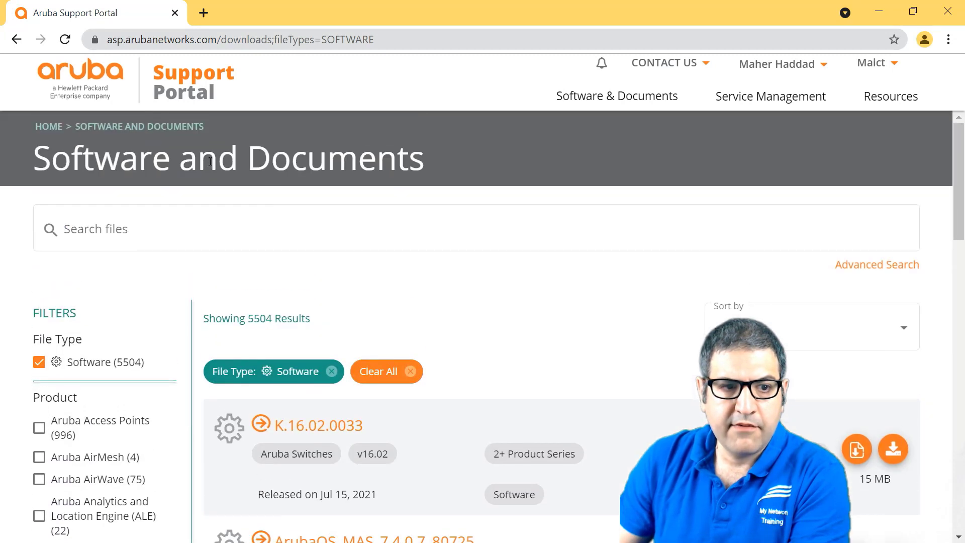
# - Search the software files for "arubaos" and limit the results to the OVA file category
pyautogui.click(99, 218)
pyautogui.write('aru')
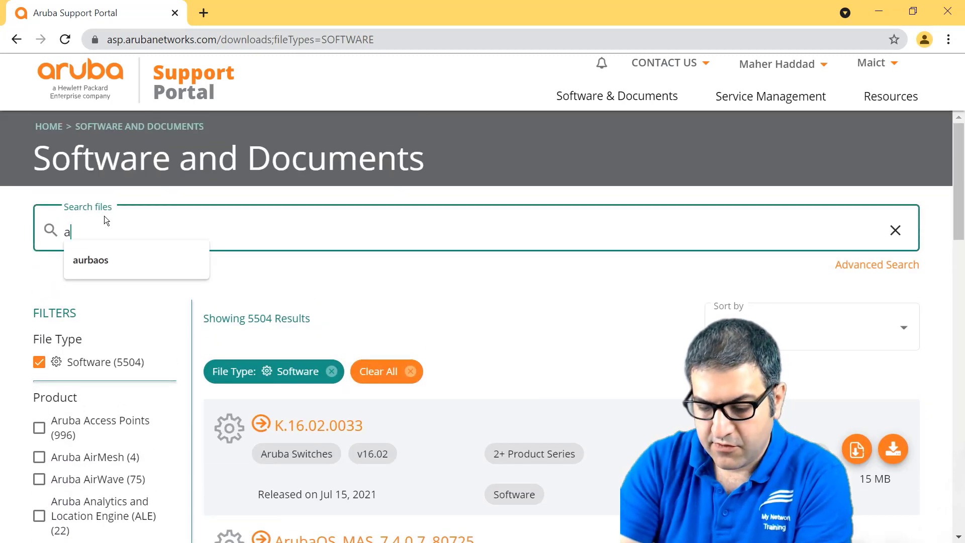
pyautogui.write('baos')
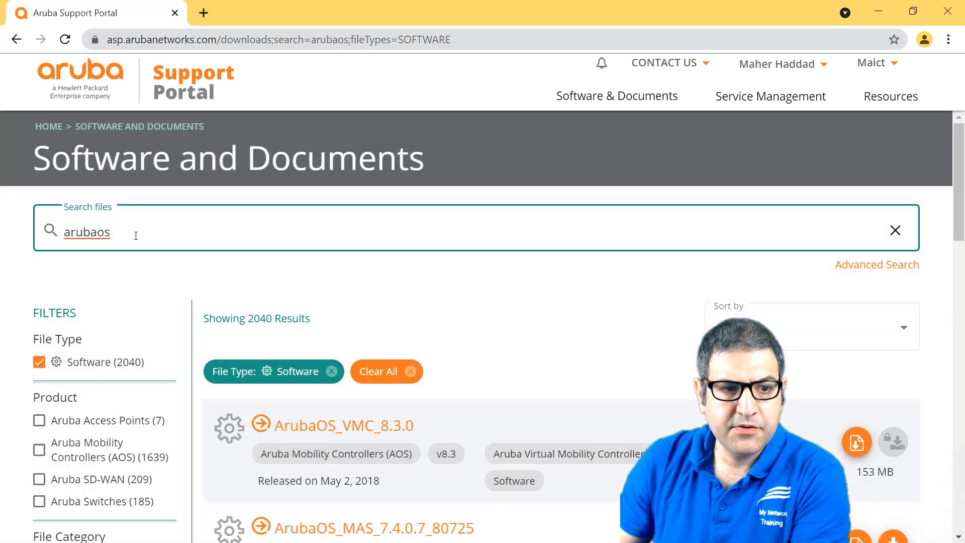
pyautogui.scroll(-6, 162, 309)
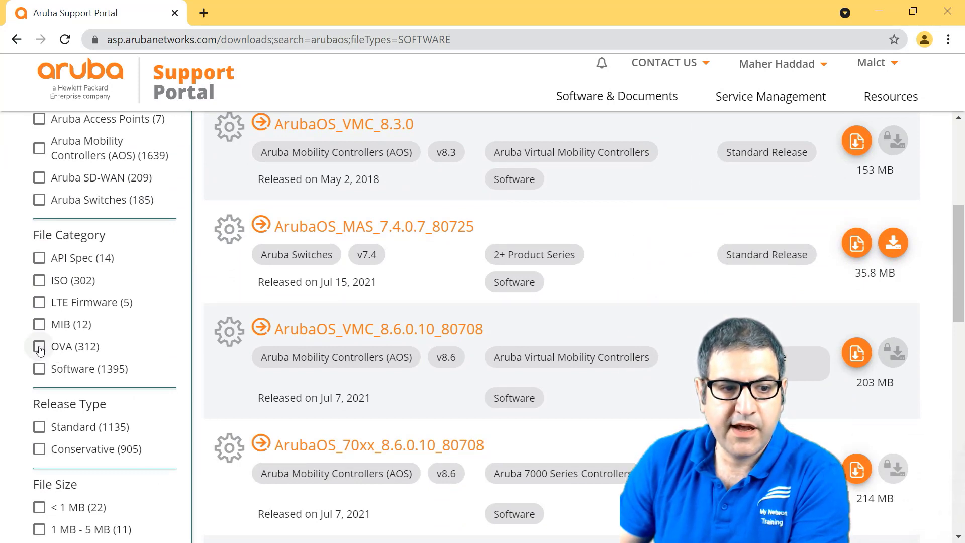
pyautogui.click(39, 347)
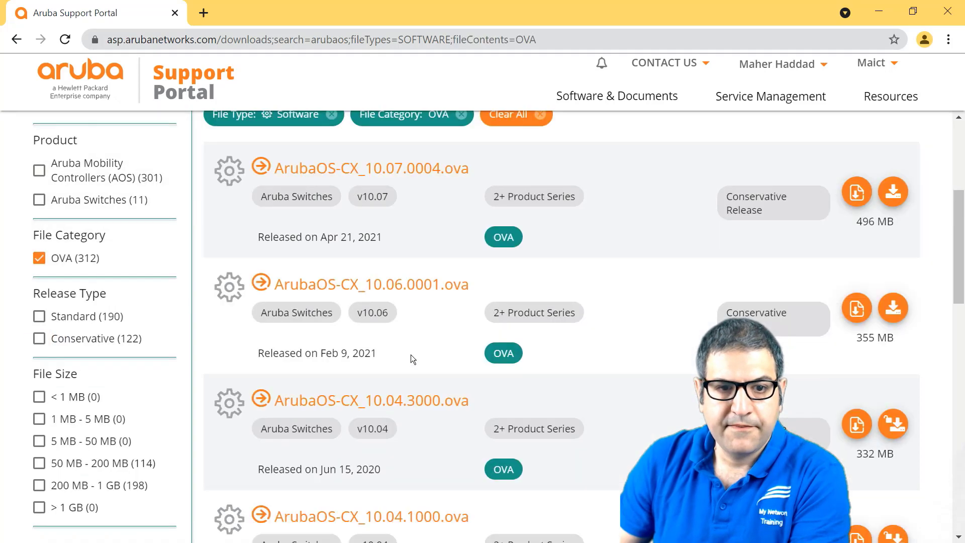
# - Review the available ArubaOS-CX OVA releases and download ArubaOS-CX_10.02.0010.ova
pyautogui.scroll(-2, 660, 206)
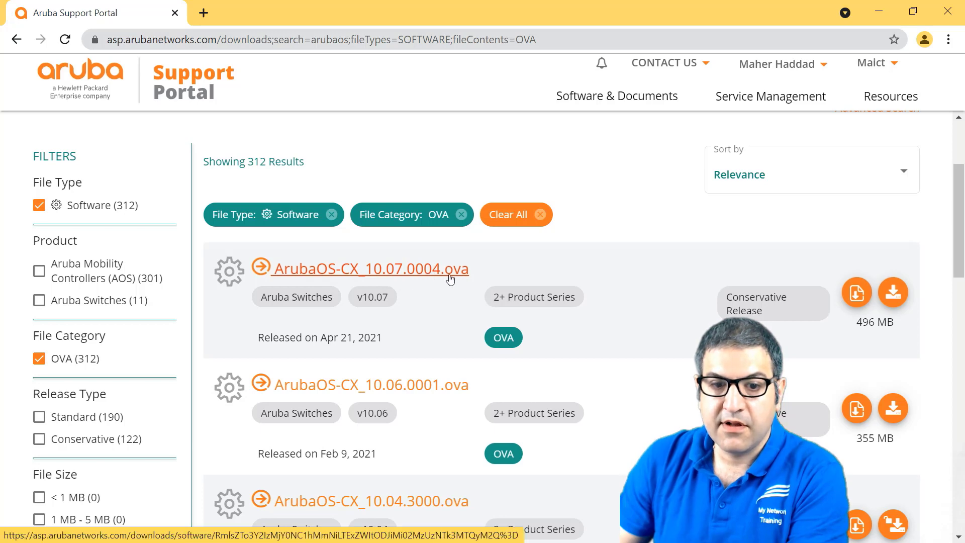
pyautogui.scroll(-2, 412, 310)
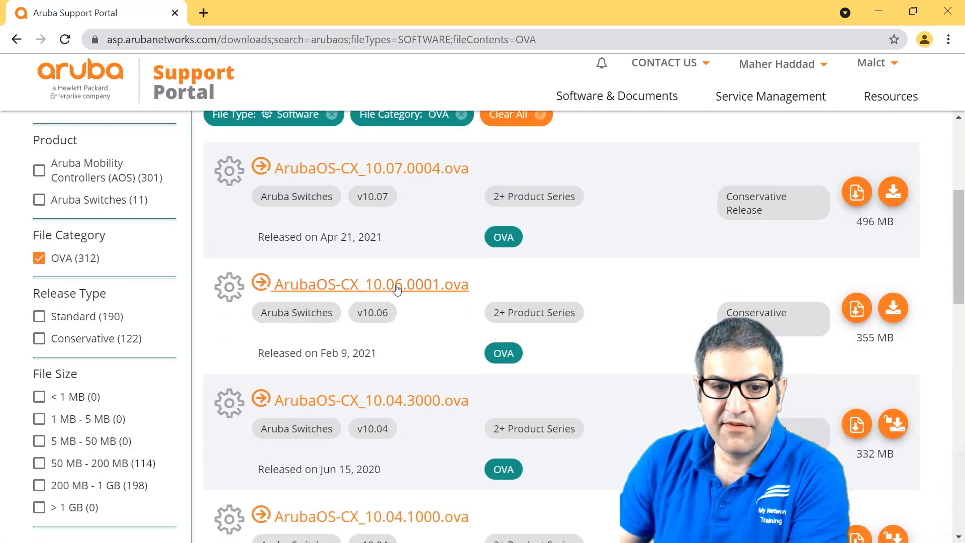
pyautogui.scroll(-8, 413, 376)
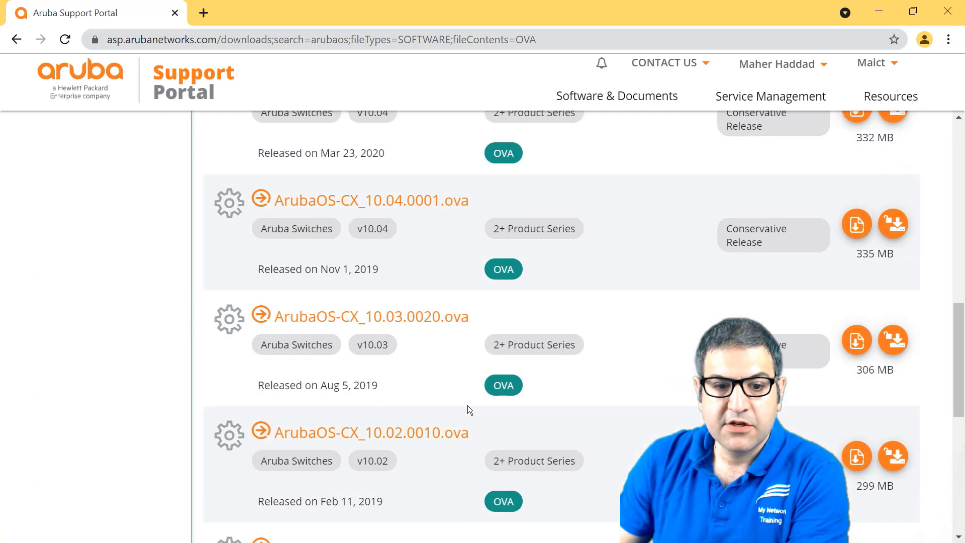
pyautogui.scroll(-1, 467, 410)
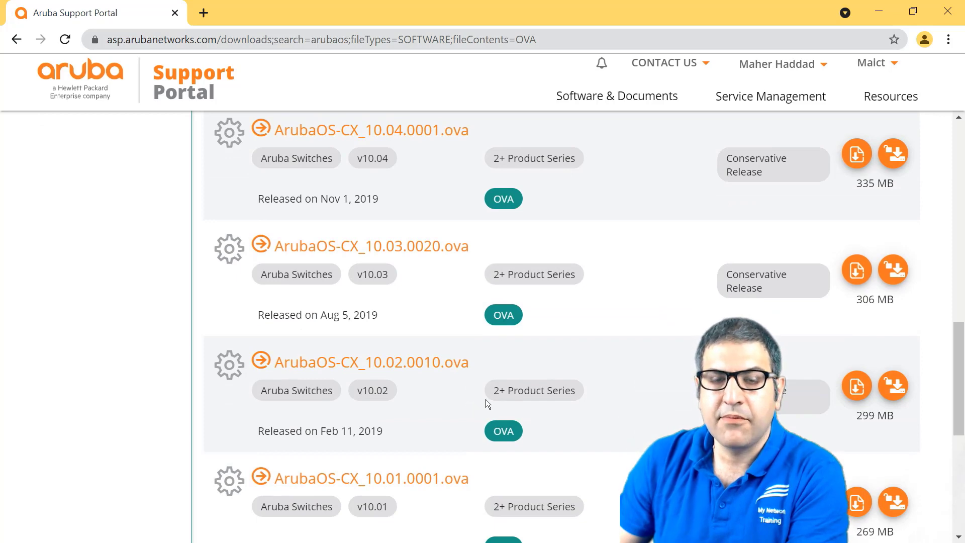
pyautogui.scroll(-2, 453, 398)
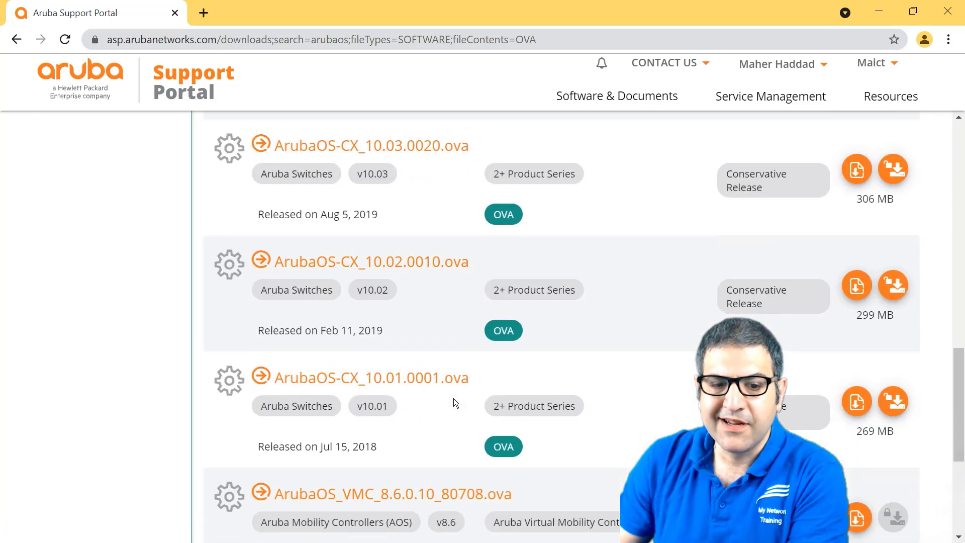
pyautogui.scroll(4, 454, 398)
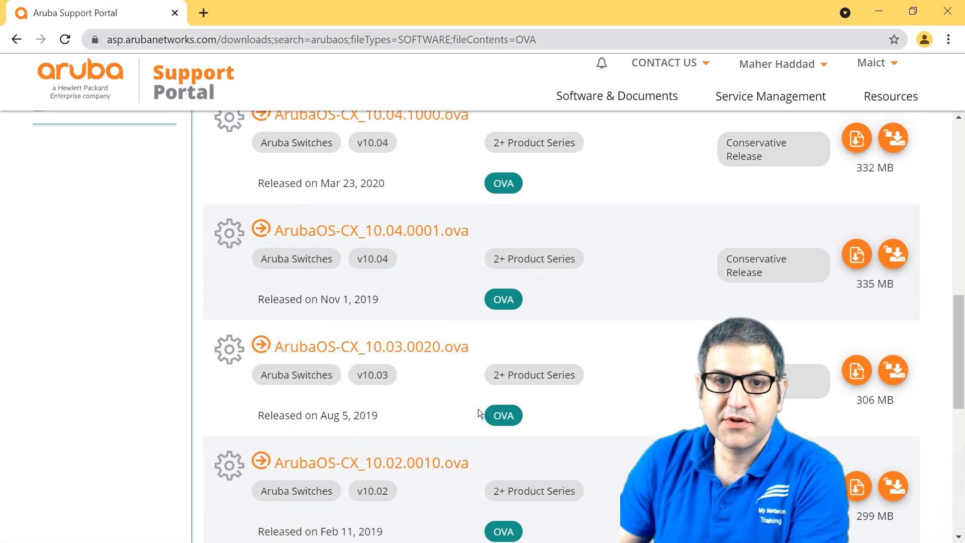
pyautogui.scroll(7, 470, 411)
pyautogui.scroll(-3, 469, 411)
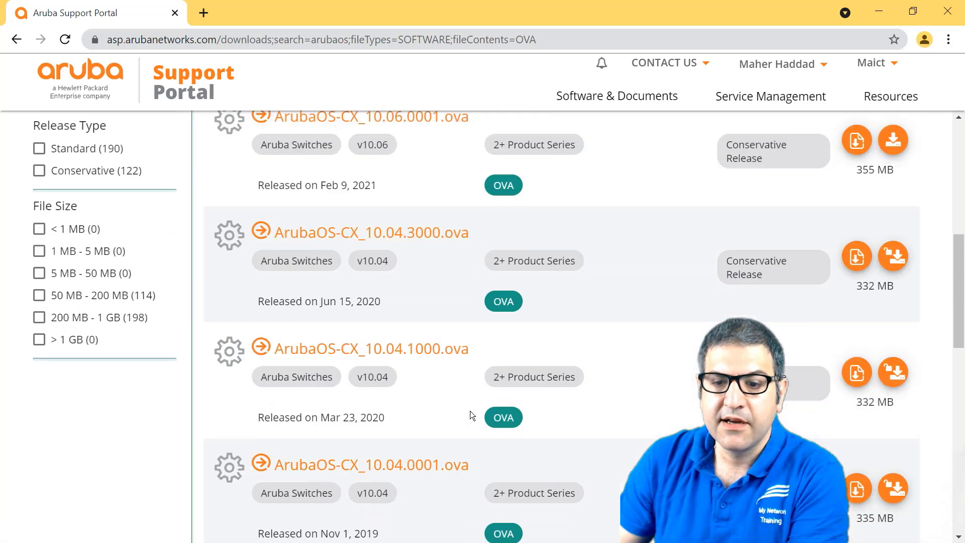
pyautogui.scroll(-3, 470, 411)
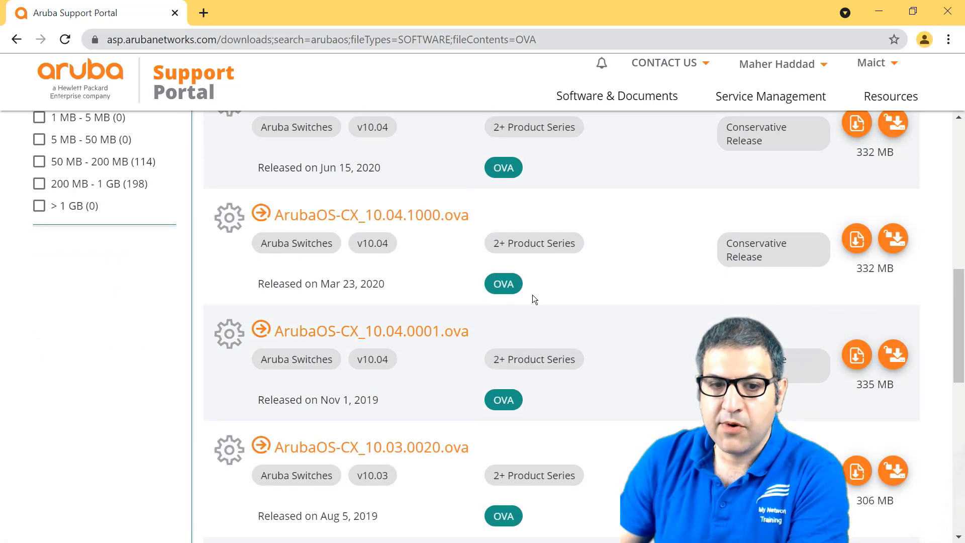
pyautogui.scroll(-2, 534, 300)
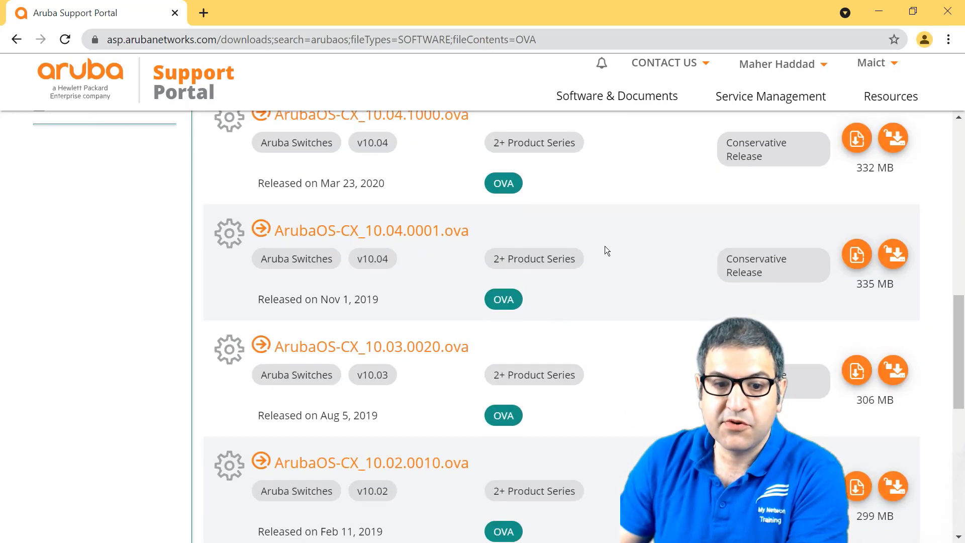
pyautogui.scroll(-2, 605, 246)
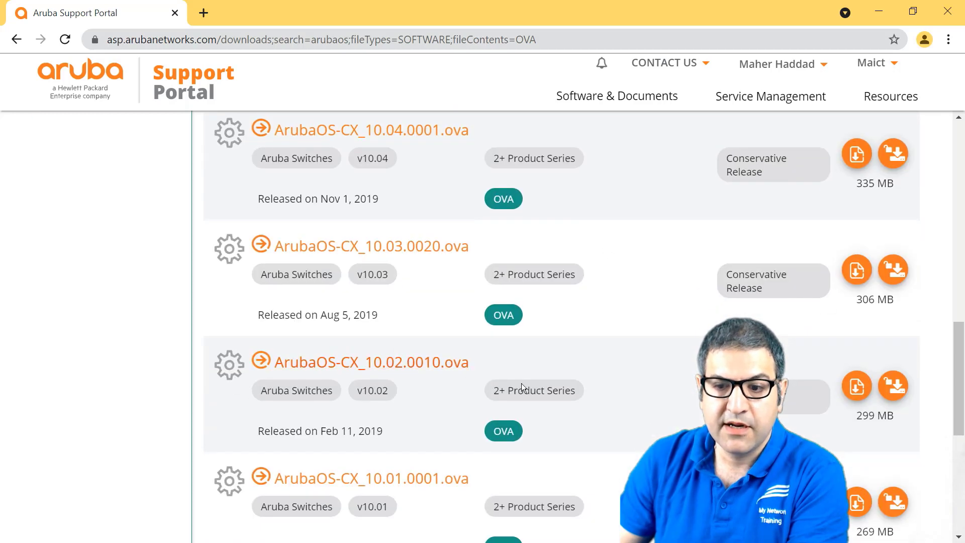
pyautogui.click(900, 385)
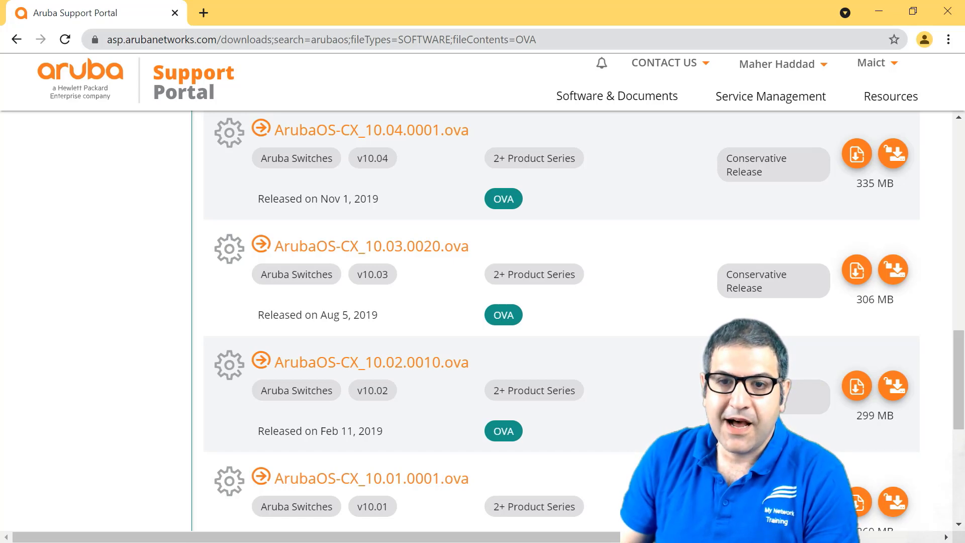
# - Minimise the open windows and check the downloaded installation files on the desktop
pyautogui.click(879, 4)
pyautogui.click(874, 6)
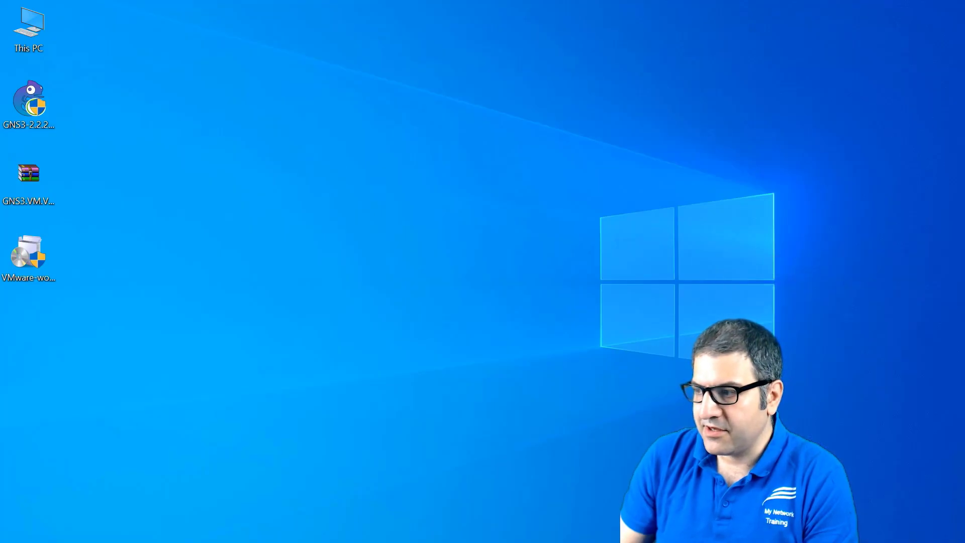
pyautogui.click(29, 254)
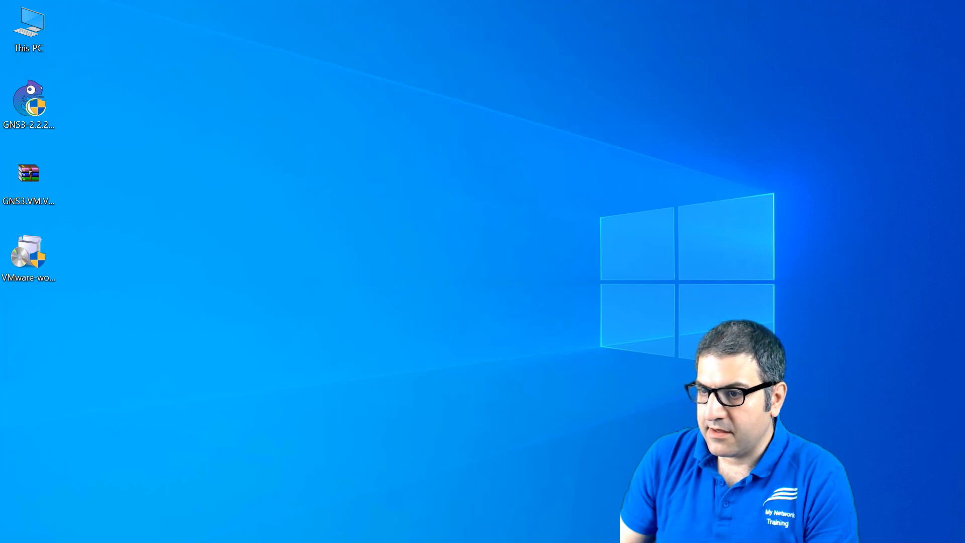
pyautogui.moveTo(553, 252); pyautogui.dragTo(28, 358)
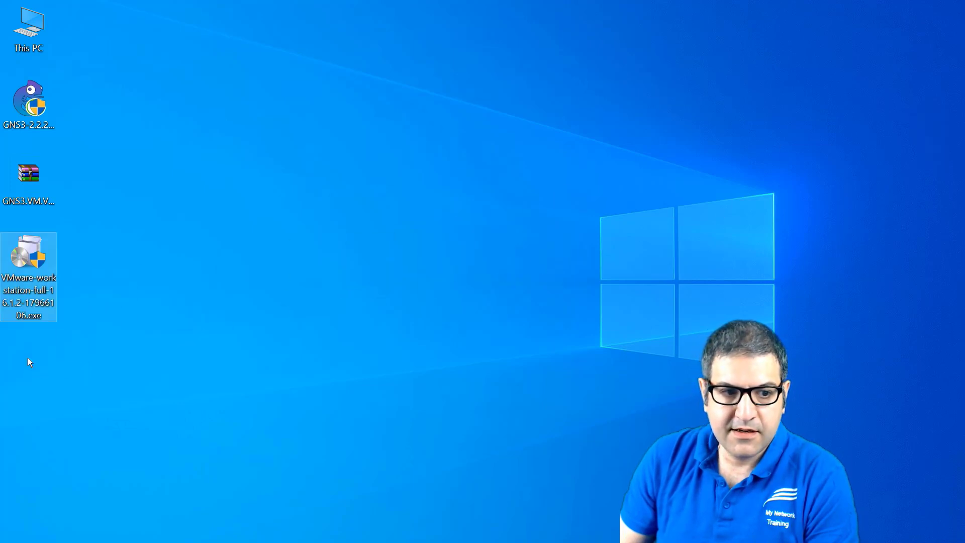